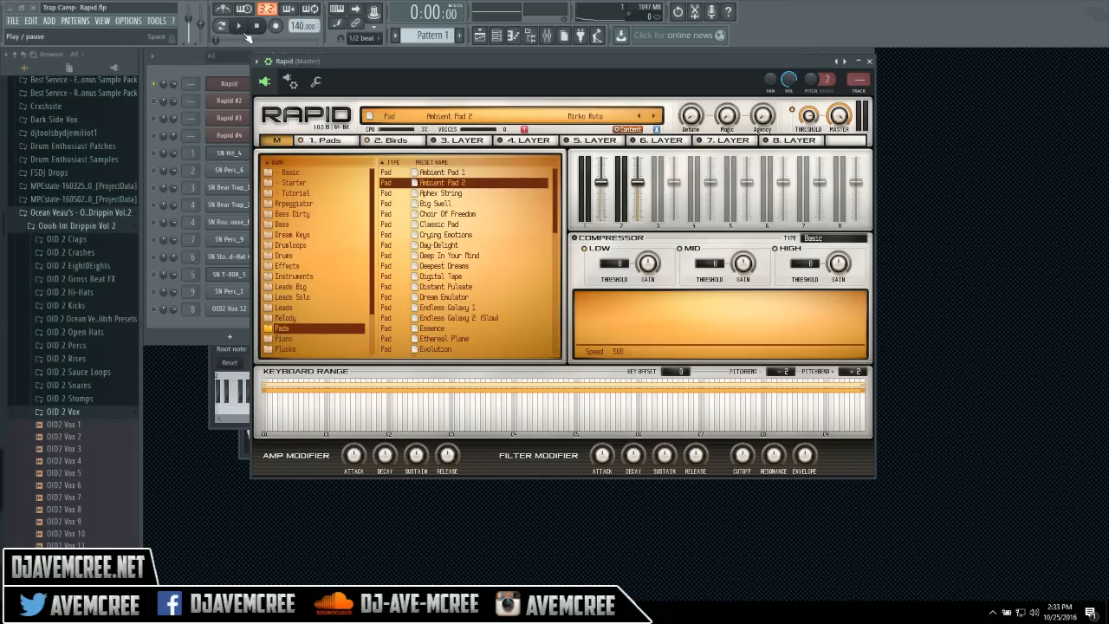
# - Start playback of Pattern 1 and unmute the Rapid #2 channel
pyautogui.click(246, 33)
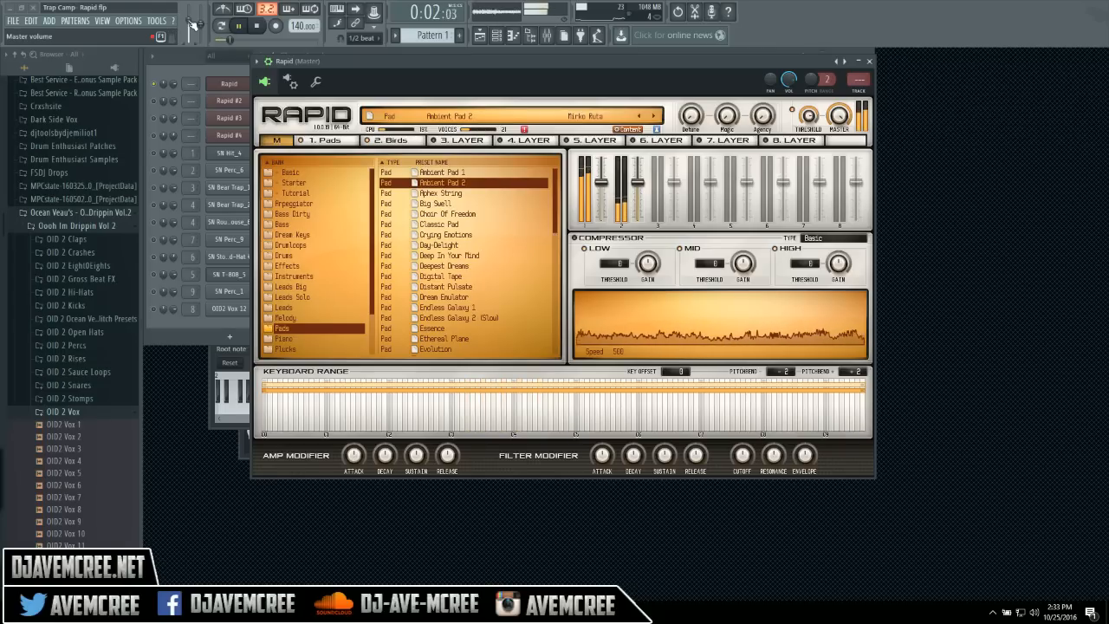
pyautogui.click(160, 108)
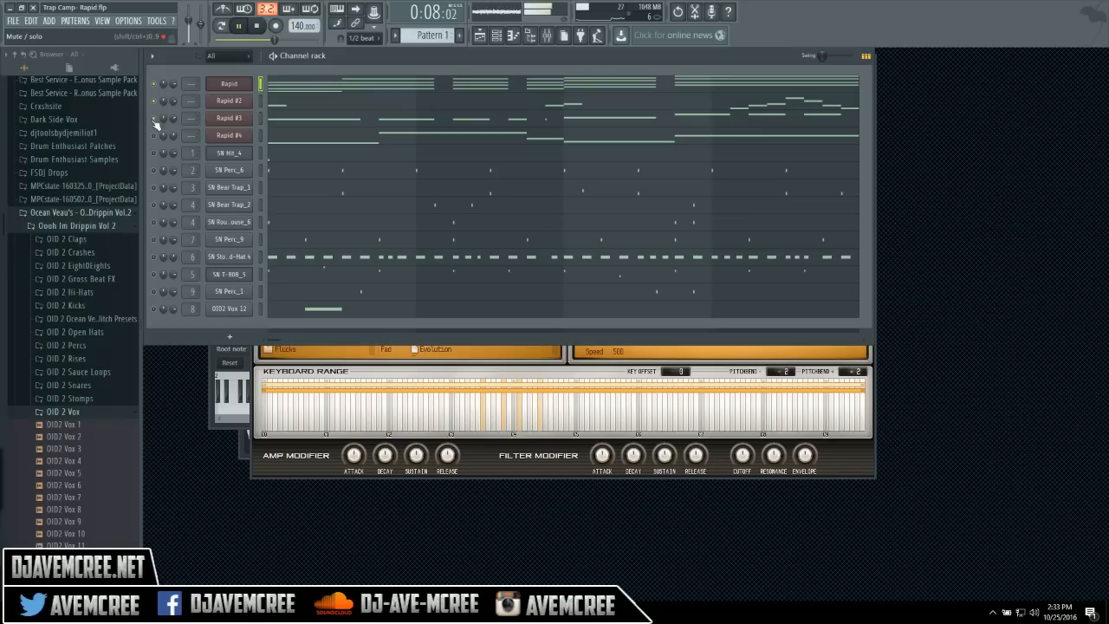
# - Reset the master volume and set it to 85%
pyautogui.rightClick(191, 25)
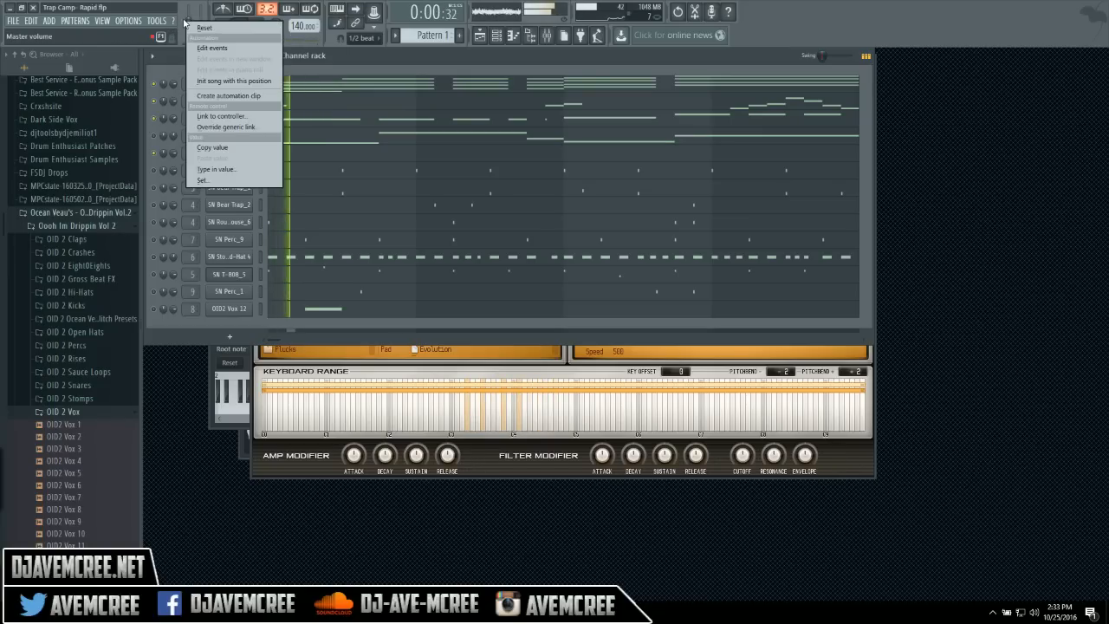
pyautogui.click(193, 28)
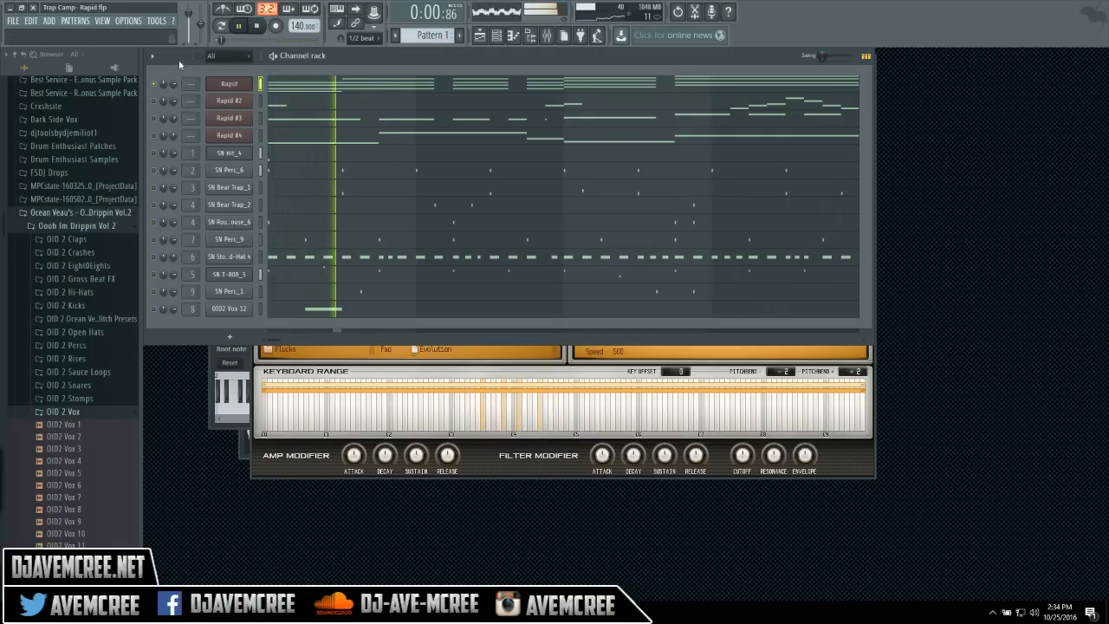
pyautogui.moveTo(189, 14); pyautogui.dragTo(188, 18)
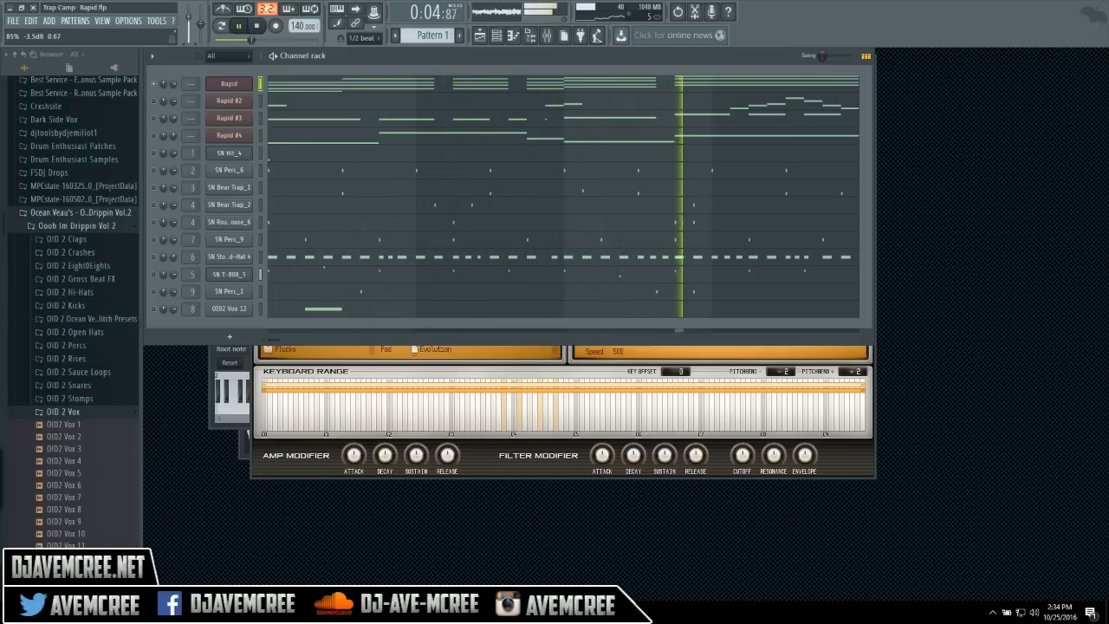
# - Load the Aphex String pad preset in the first Rapid instrument and reset the master volume
pyautogui.click(304, 441)
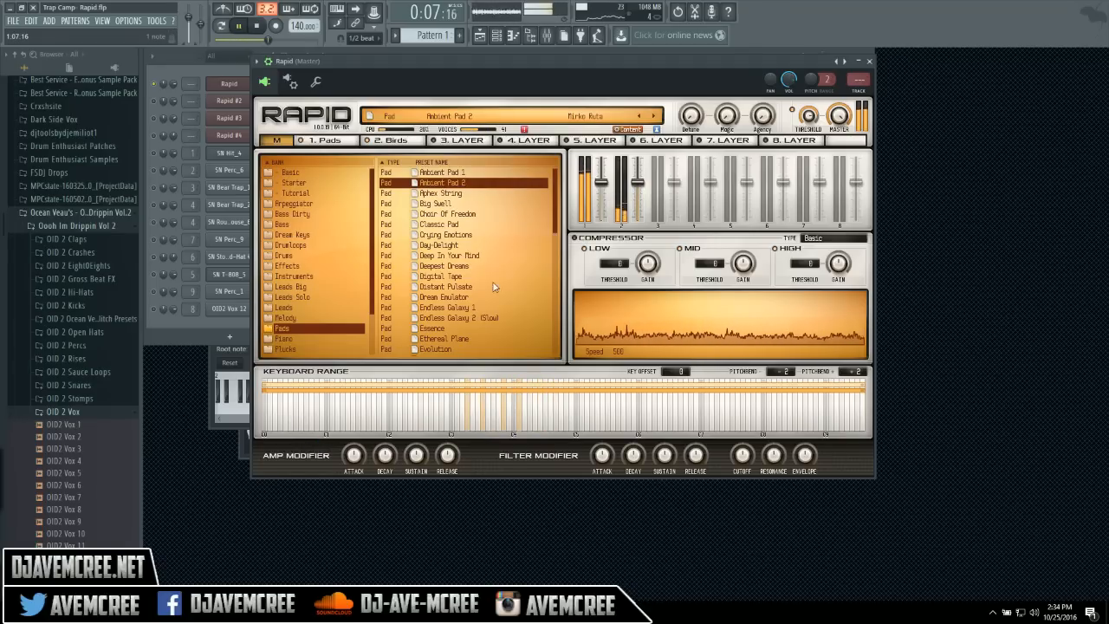
pyautogui.click(465, 194)
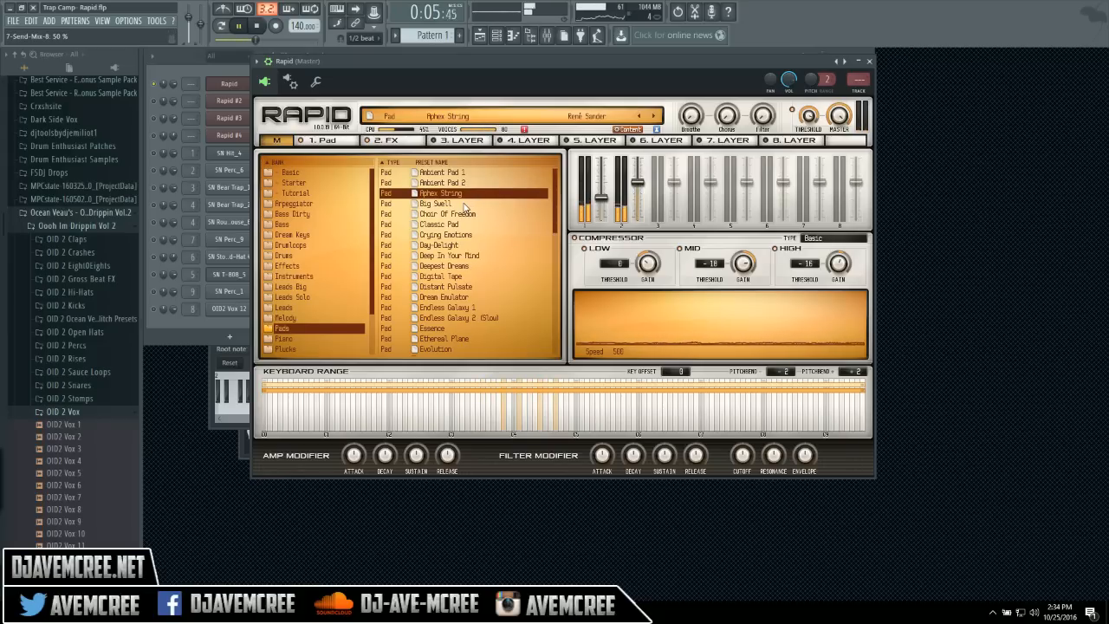
pyautogui.rightClick(192, 19)
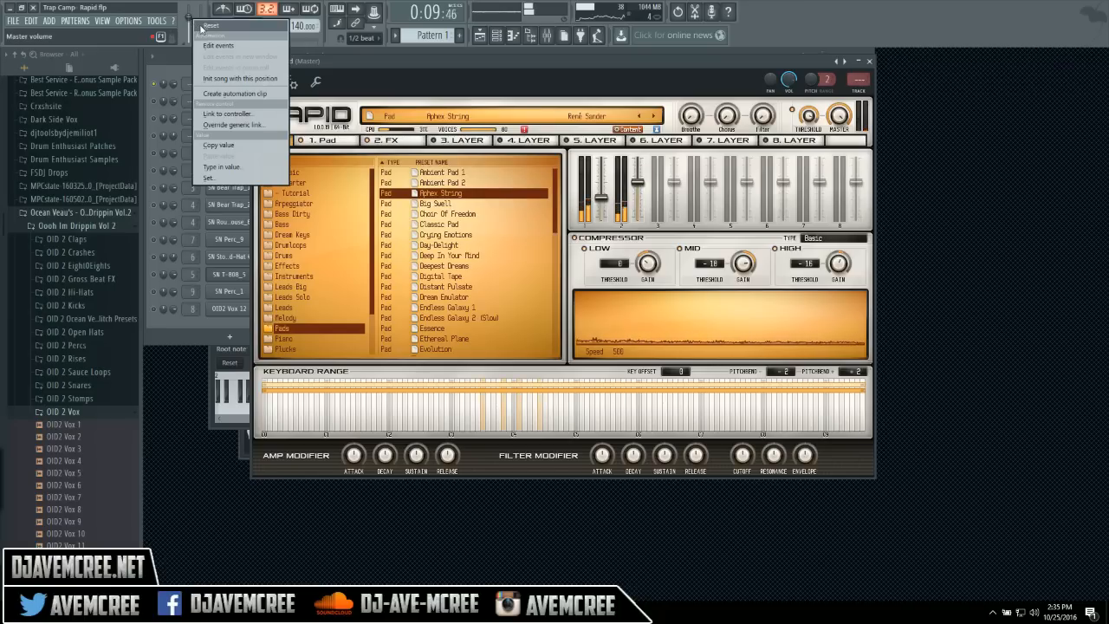
pyautogui.click(206, 25)
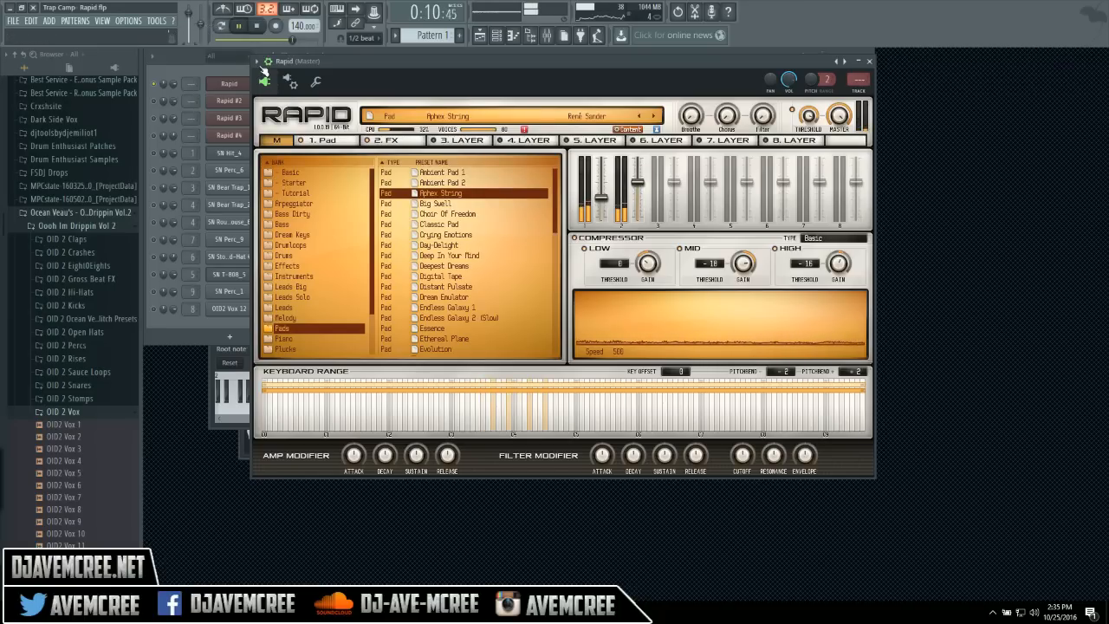
# - Load the Big Swell and Choir Of Freedom presets in turn and lower the first Rapid channel's volume to 56%
pyautogui.click(434, 204)
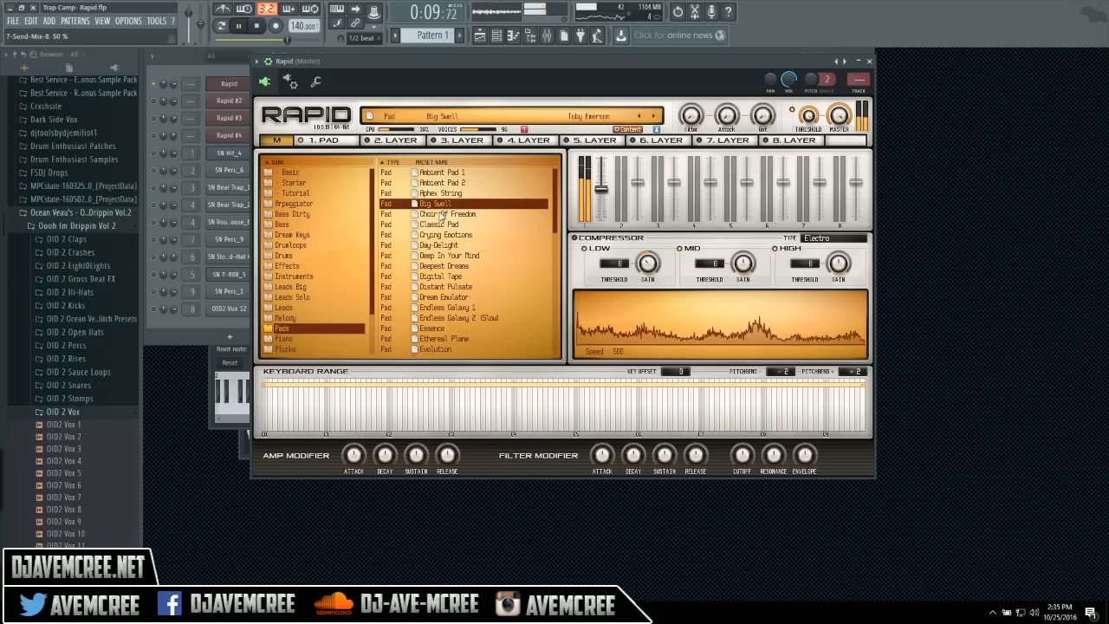
pyautogui.click(442, 214)
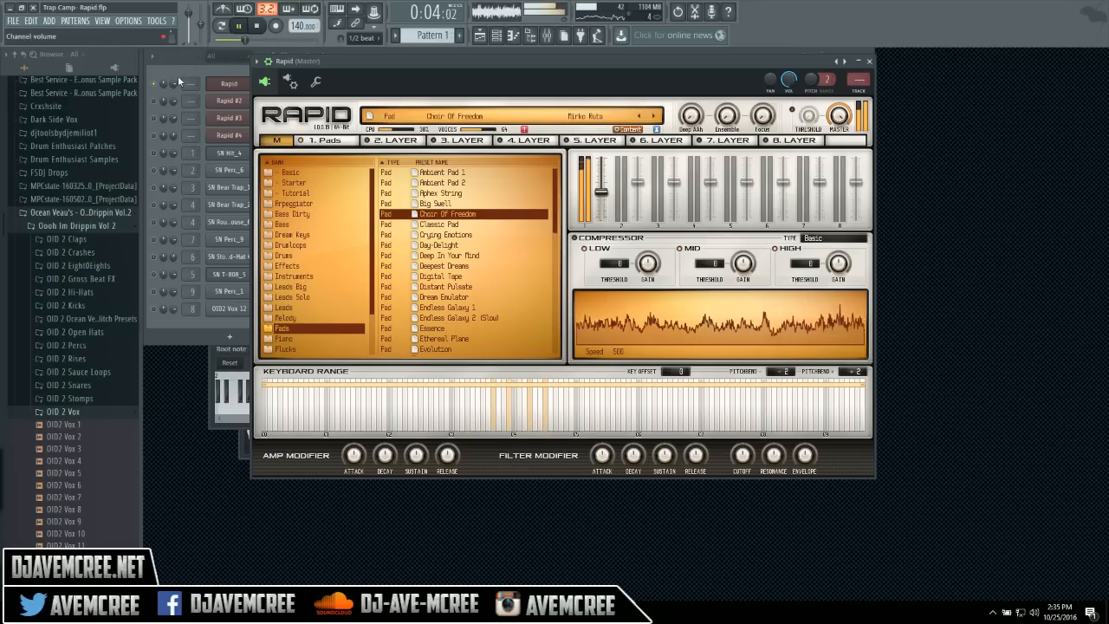
pyautogui.moveTo(174, 84); pyautogui.dragTo(174, 101)
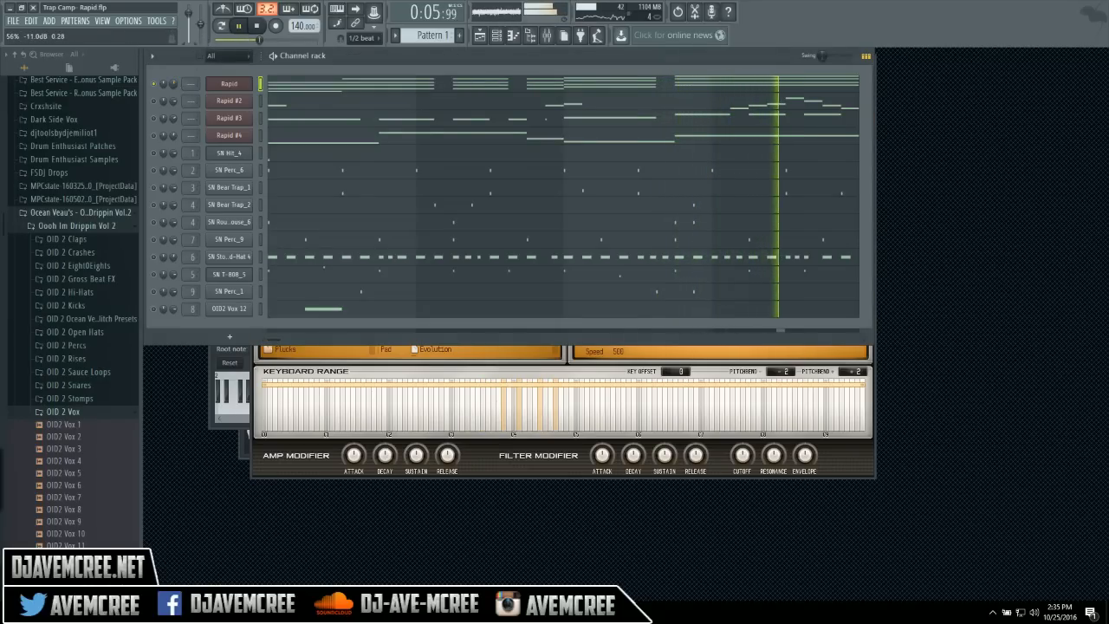
pyautogui.click(316, 472)
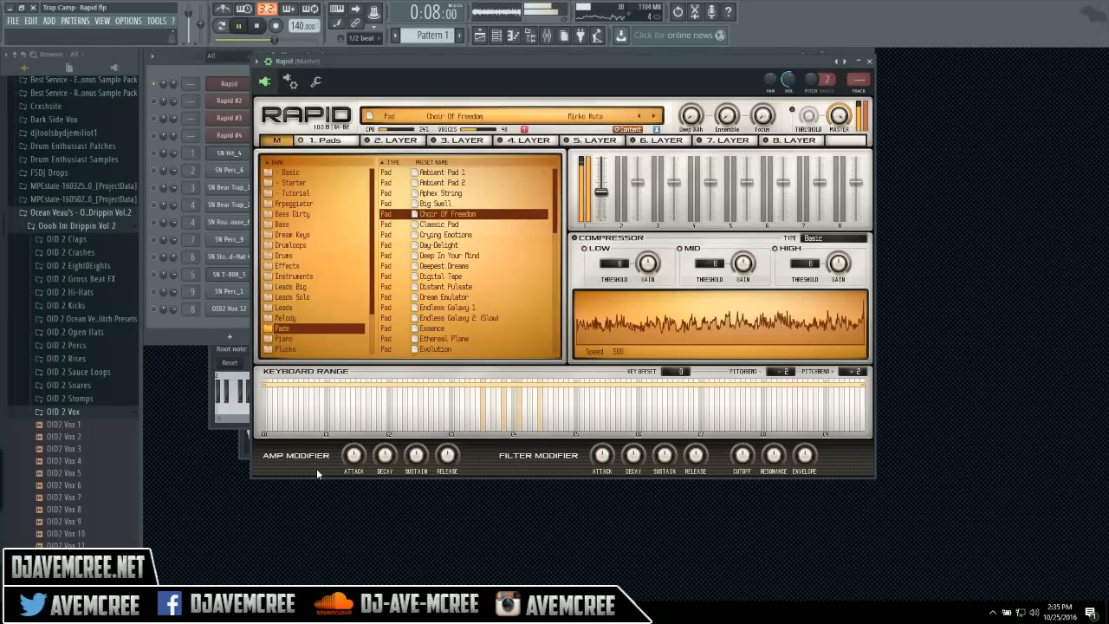
# - Audition the Classic Pad and Crying Emotions presets in the first Rapid instrument
pyautogui.click(468, 228)
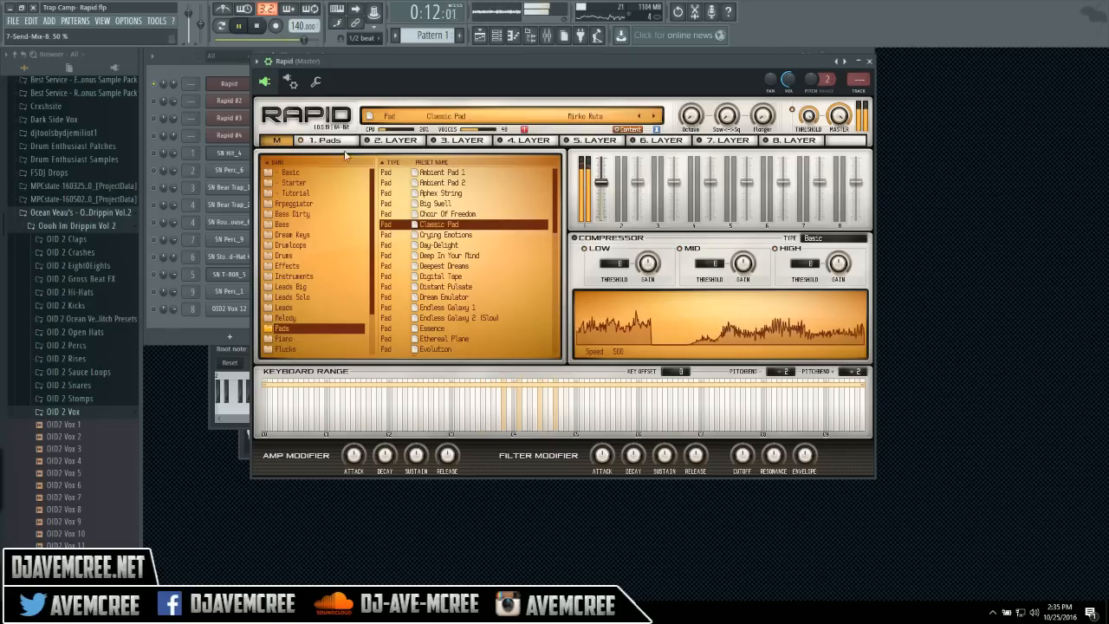
pyautogui.click(174, 87)
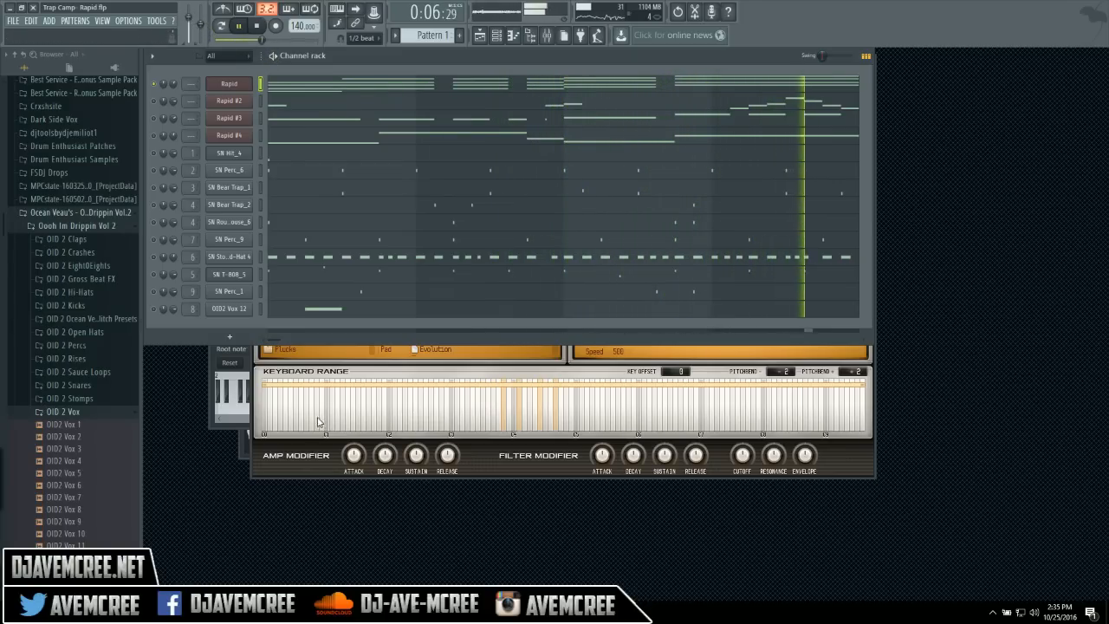
pyautogui.click(301, 466)
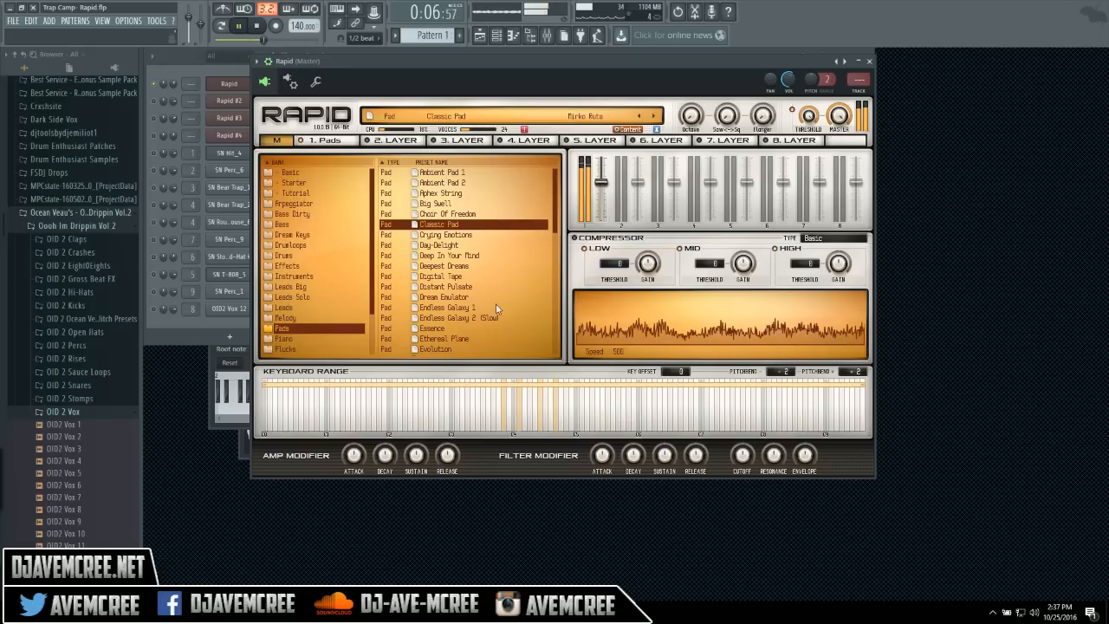
pyautogui.click(465, 235)
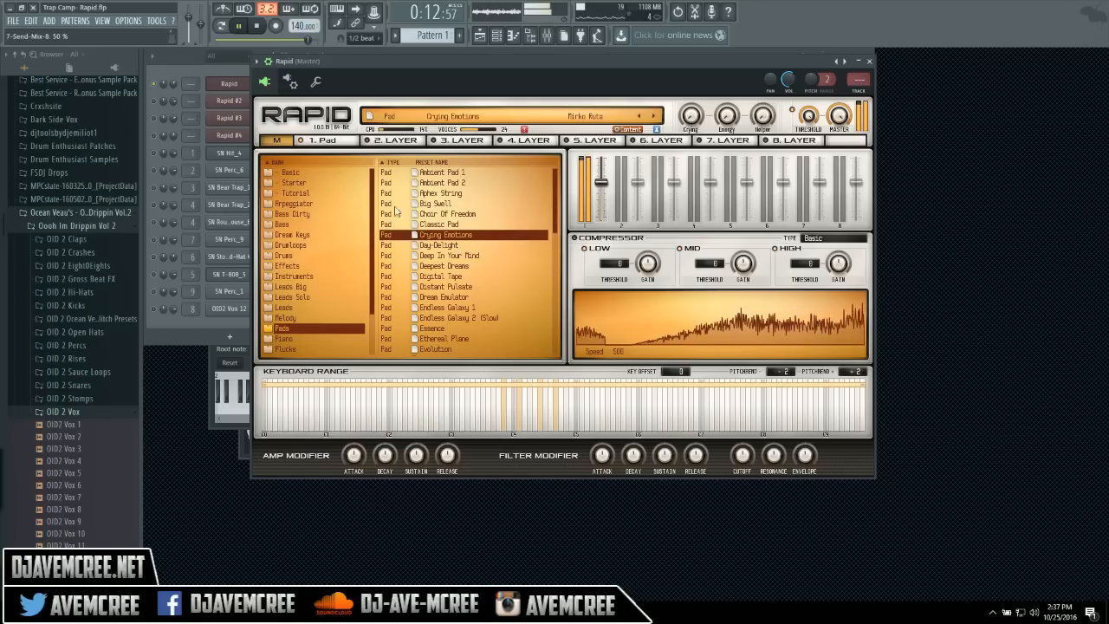
# - Unmute the SN Hit_4 channel and load the Digital Tape pad preset in the first Rapid instrument
pyautogui.click(155, 154)
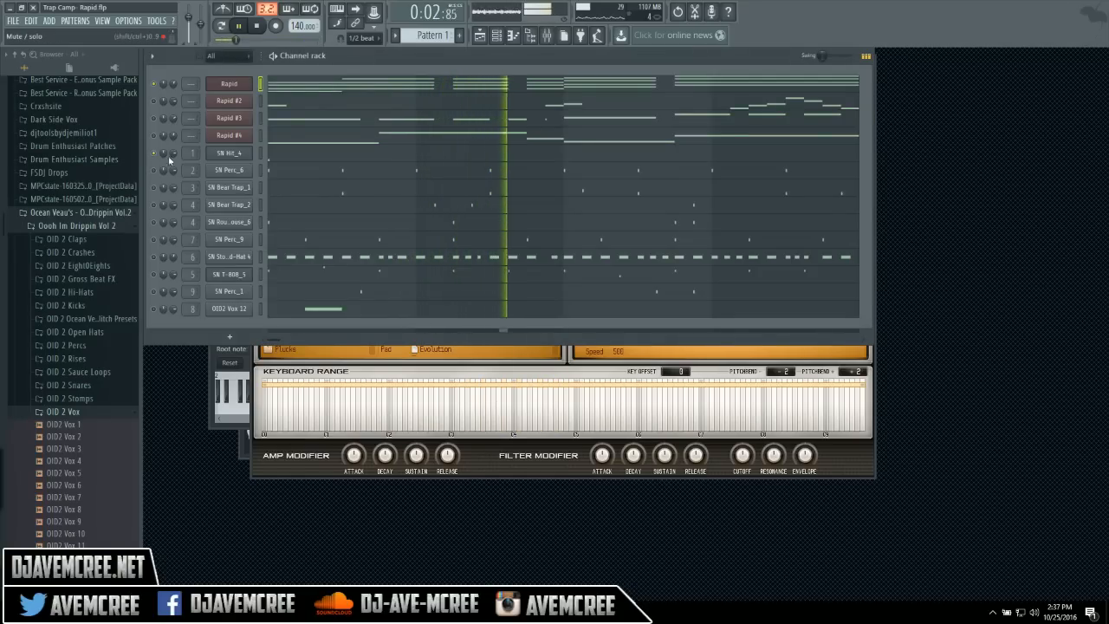
pyautogui.click(484, 466)
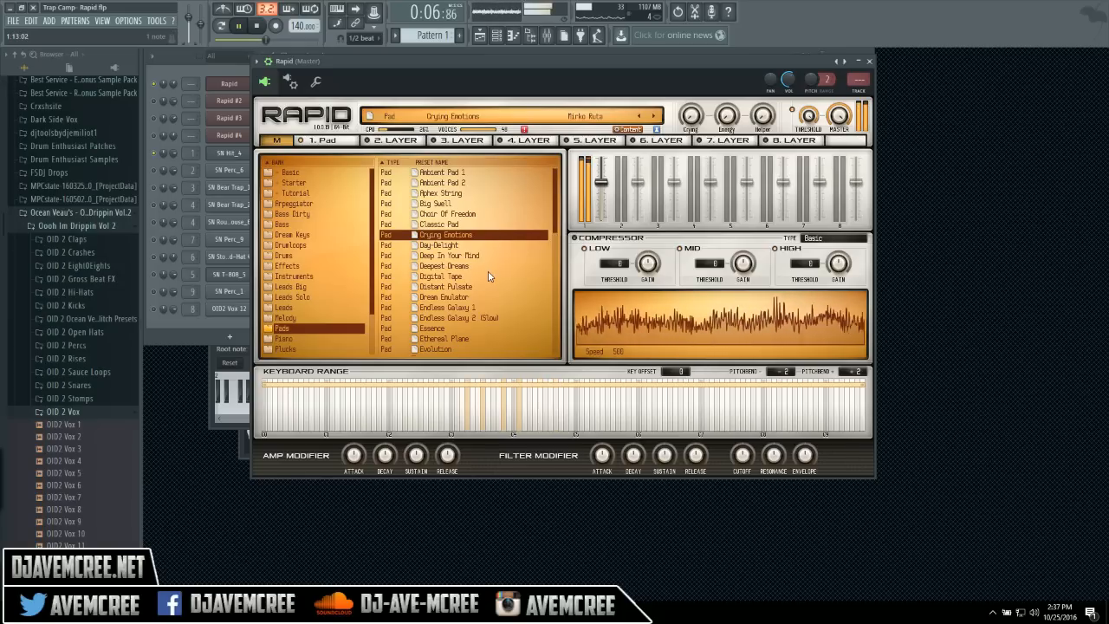
pyautogui.click(466, 277)
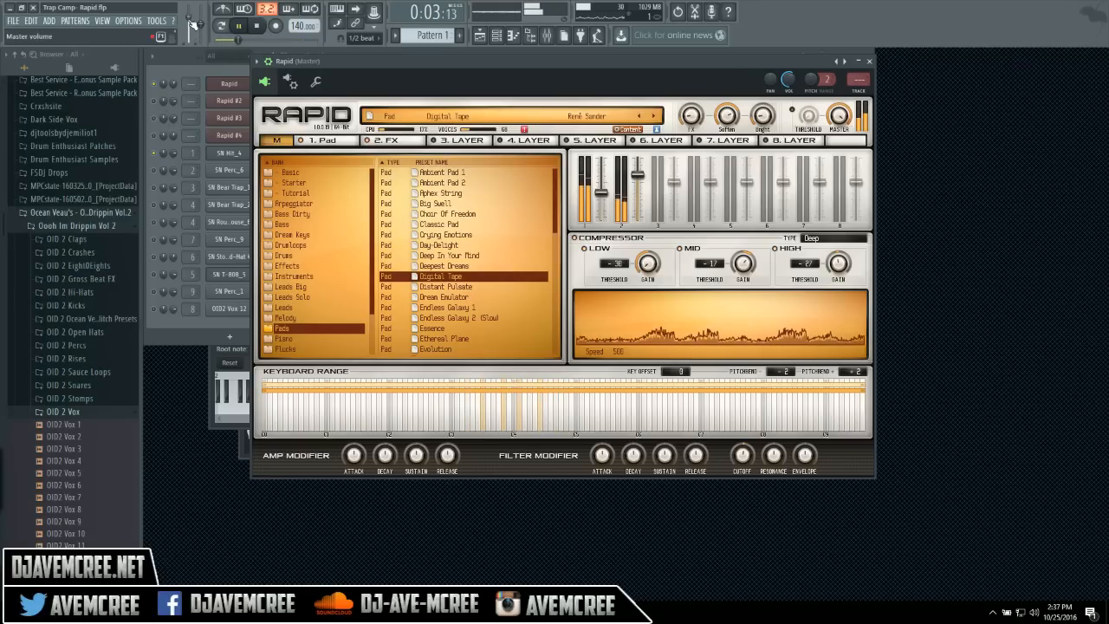
# - Unmute the Rapid #2 channel, show its instrument window with a slight master volume adjustment, and toggle the Rapid #3 channel's mute
pyautogui.click(159, 104)
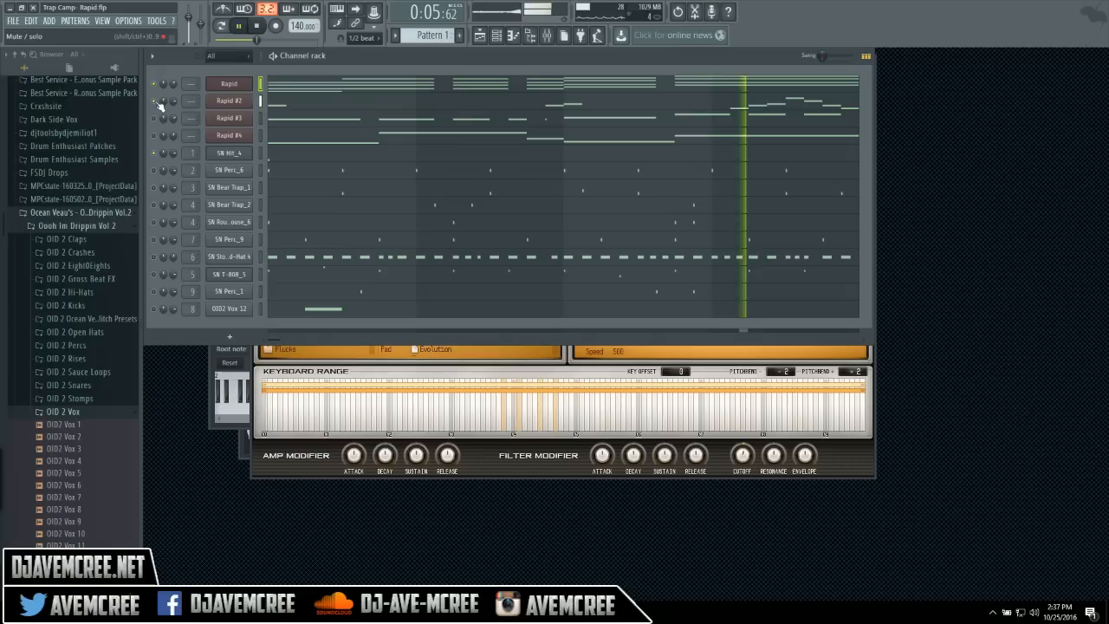
pyautogui.click(227, 102)
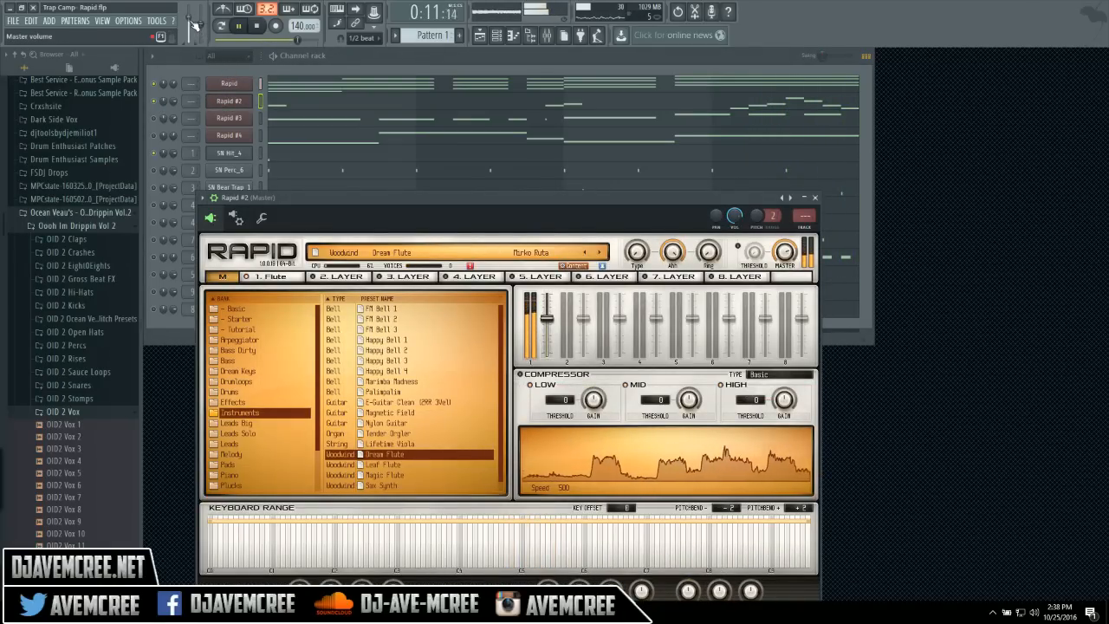
pyautogui.moveTo(189, 23); pyautogui.dragTo(191, 24)
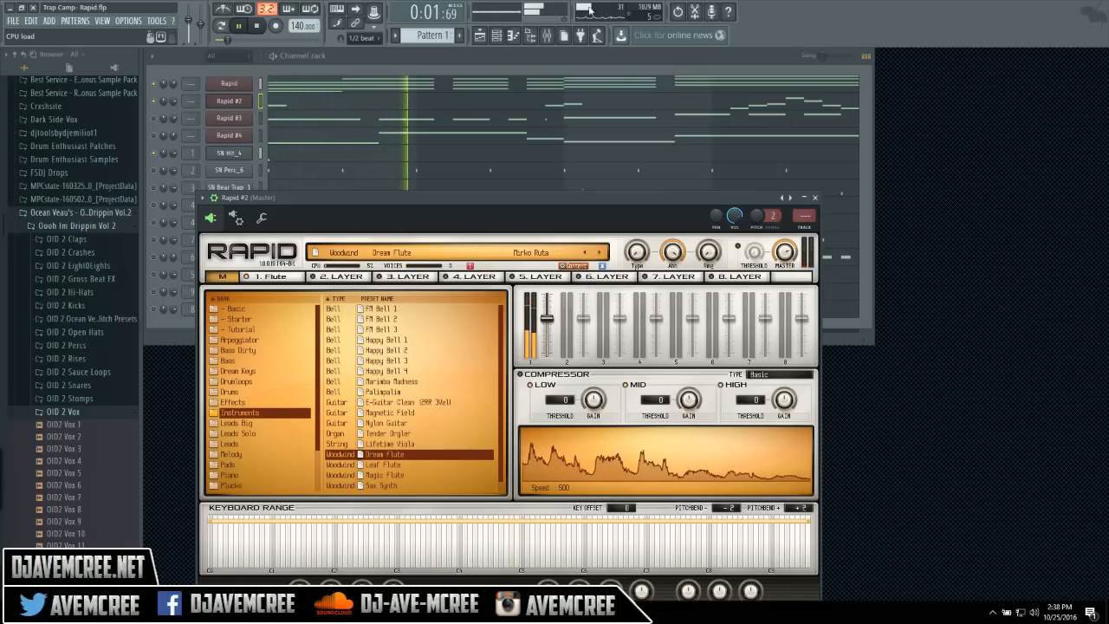
pyautogui.click(155, 121)
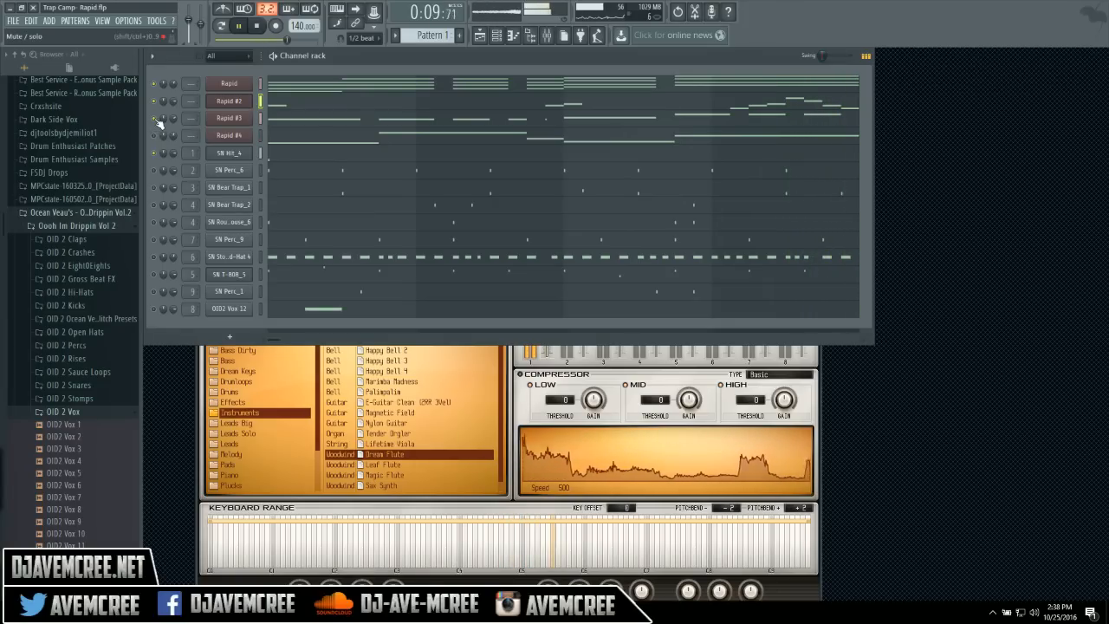
pyautogui.click(523, 414)
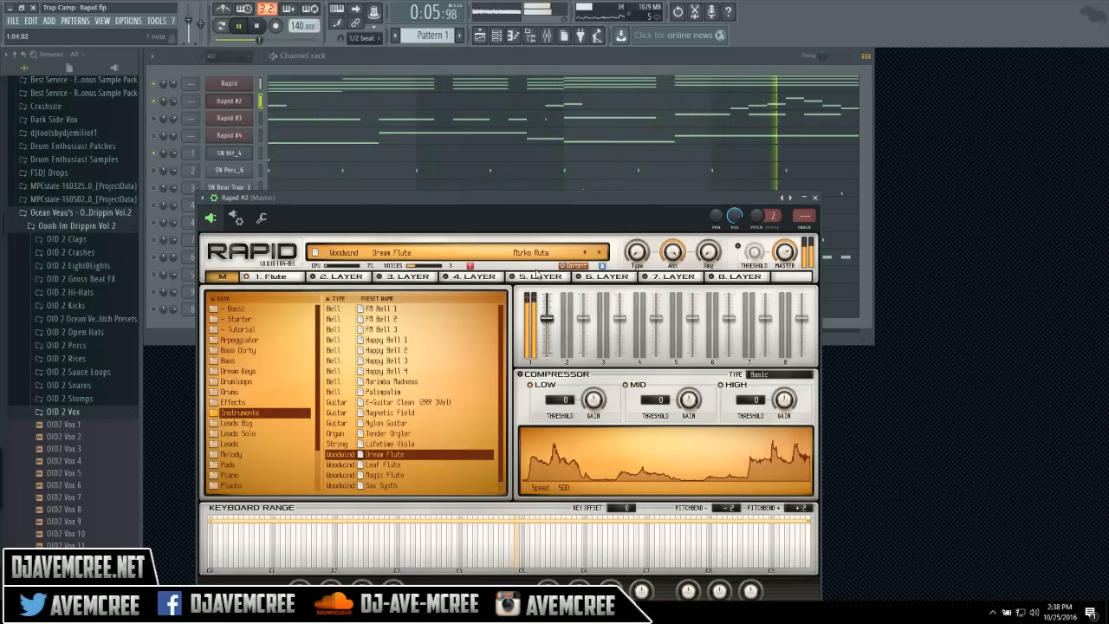
# - Move the Rapid #2 instrument window up over the channel rack and hide its wrapper toolbar
pyautogui.moveTo(527, 203); pyautogui.dragTo(542, 135)
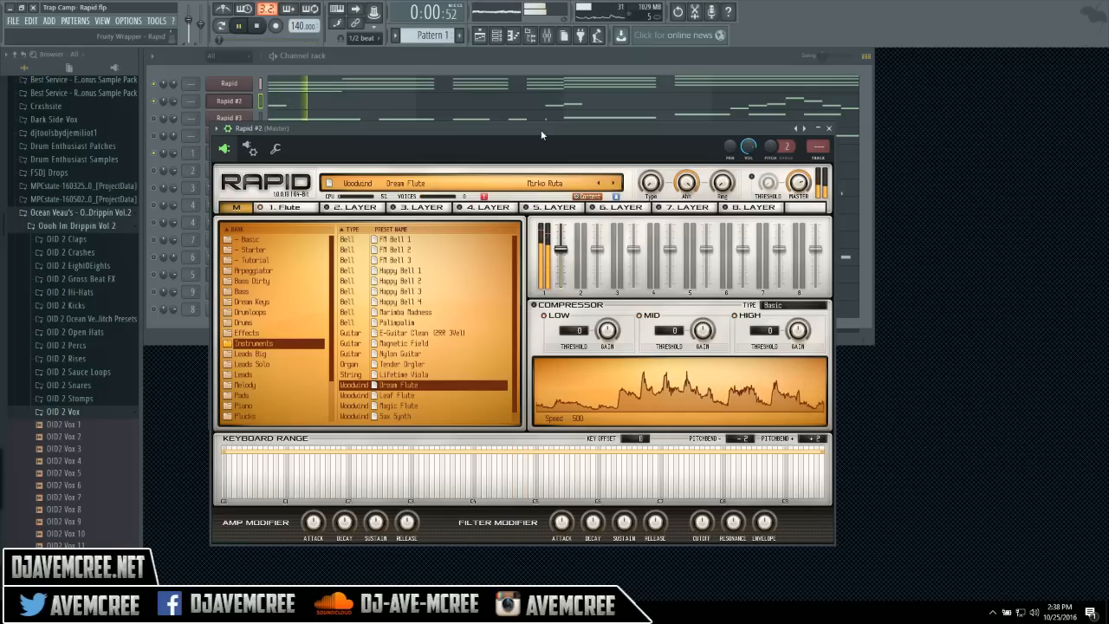
pyautogui.click(229, 128)
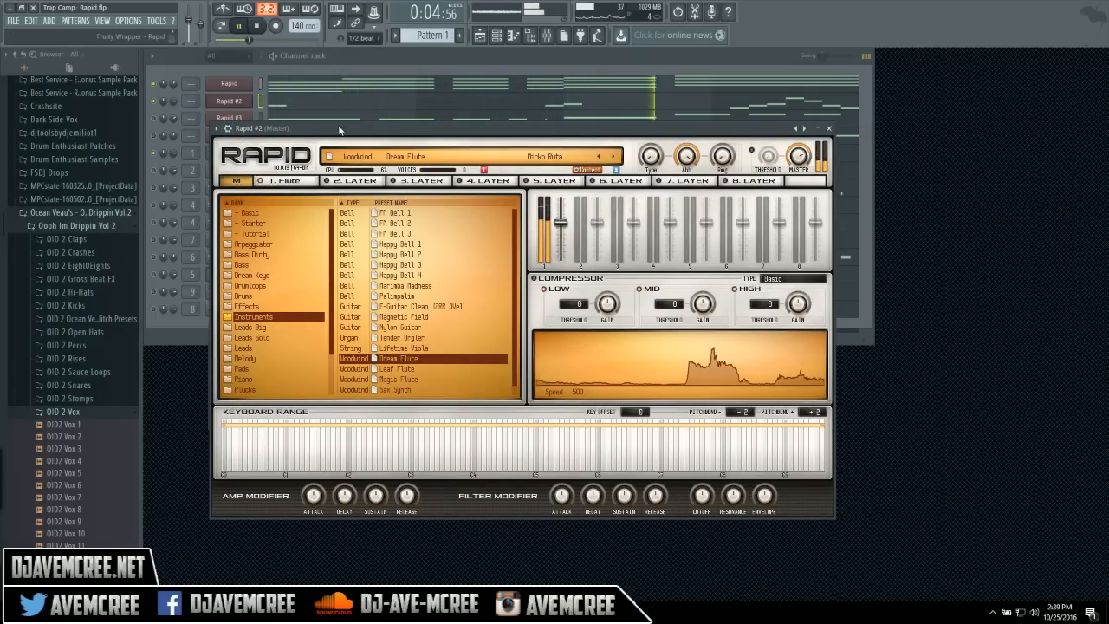
pyautogui.moveTo(355, 128); pyautogui.dragTo(392, 115)
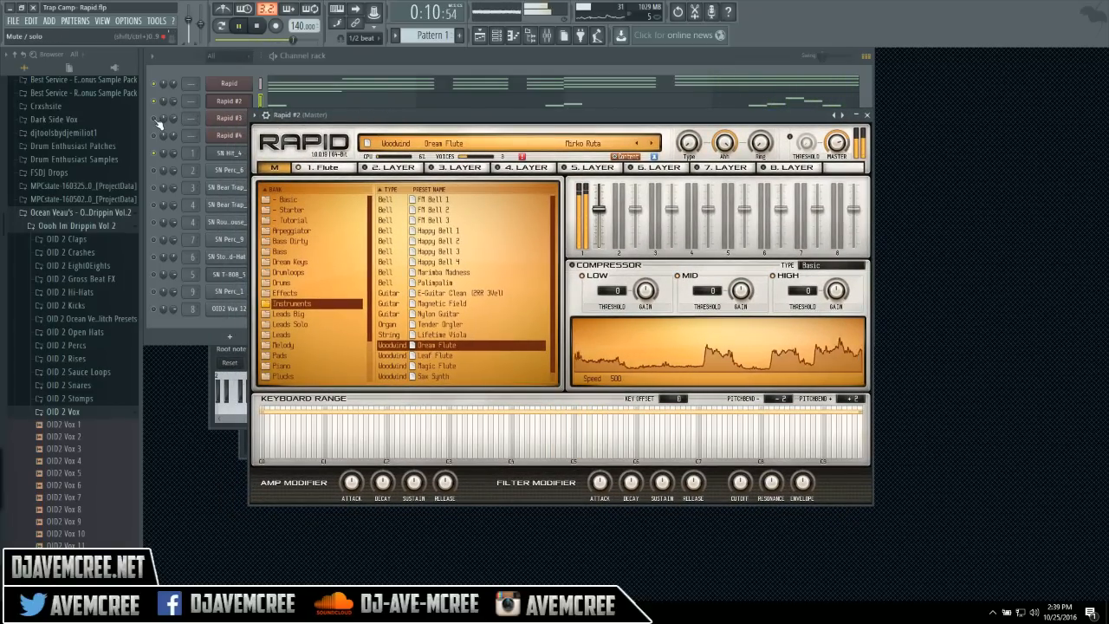
# - Unmute the Rapid #3 channel and open its instrument window
pyautogui.click(228, 118)
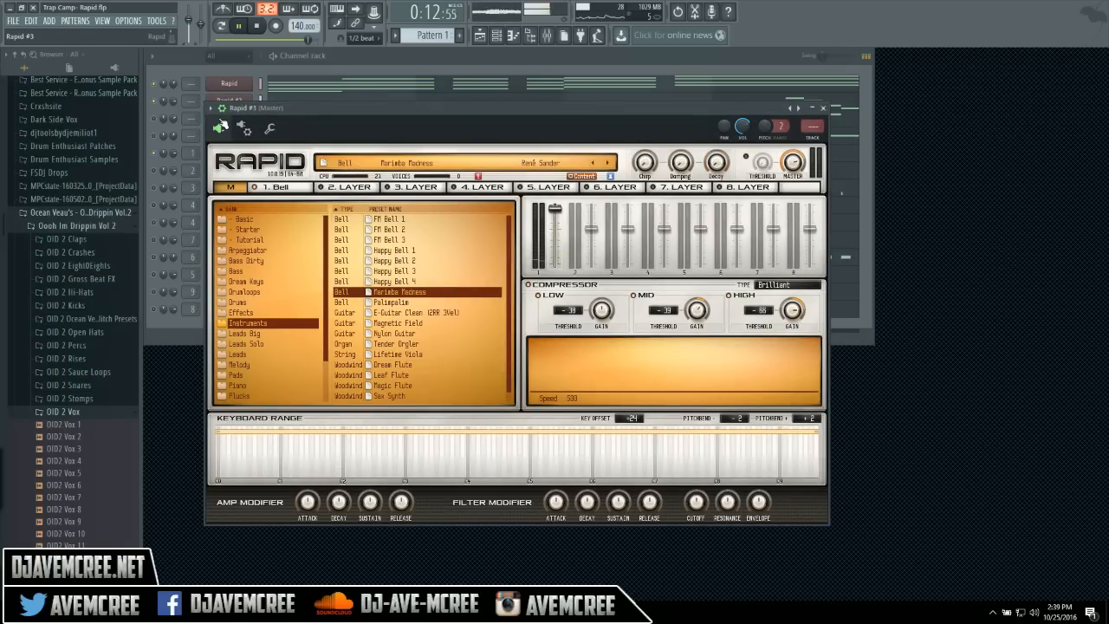
pyautogui.click(204, 125)
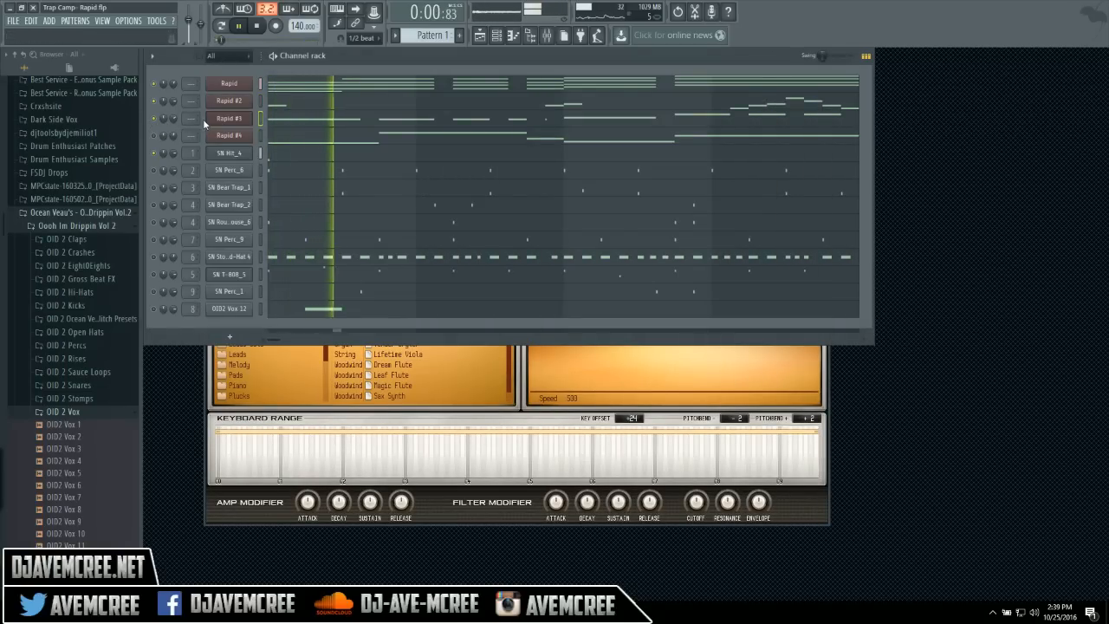
pyautogui.click(227, 118)
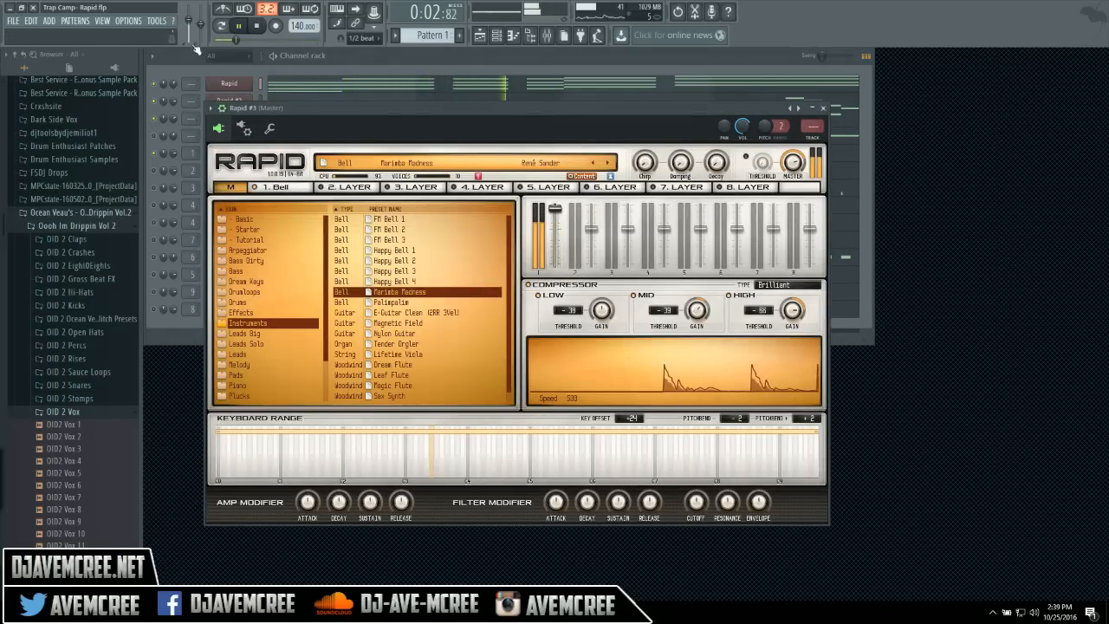
# - Reset the master volume and mute the Rapid and Rapid #2 channels, returning to the Rapid #3 instrument window
pyautogui.rightClick(190, 25)
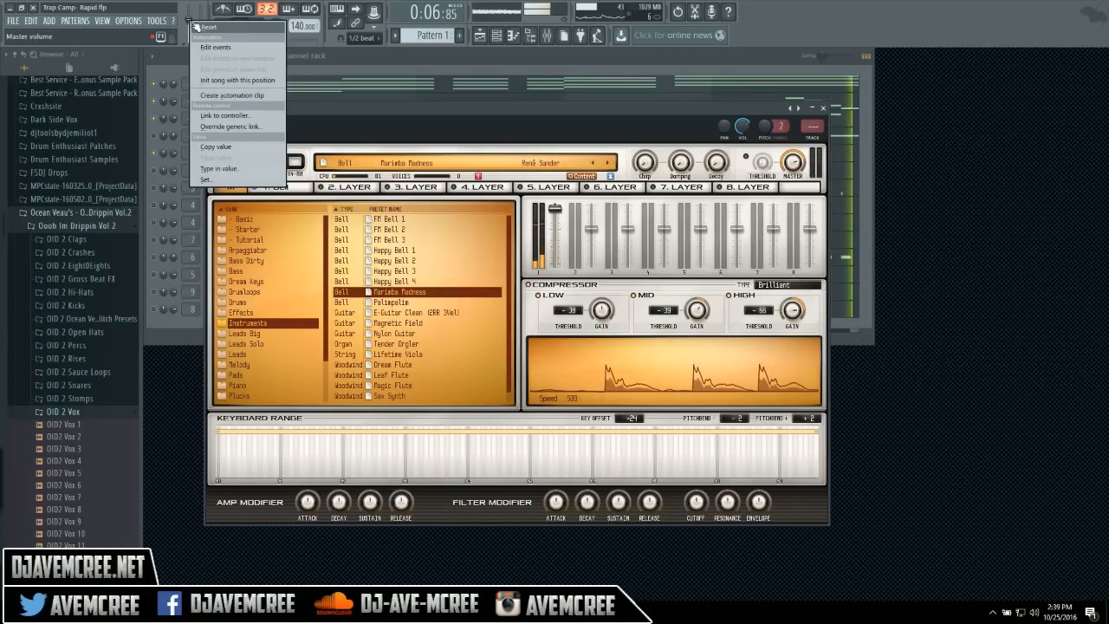
pyautogui.click(199, 28)
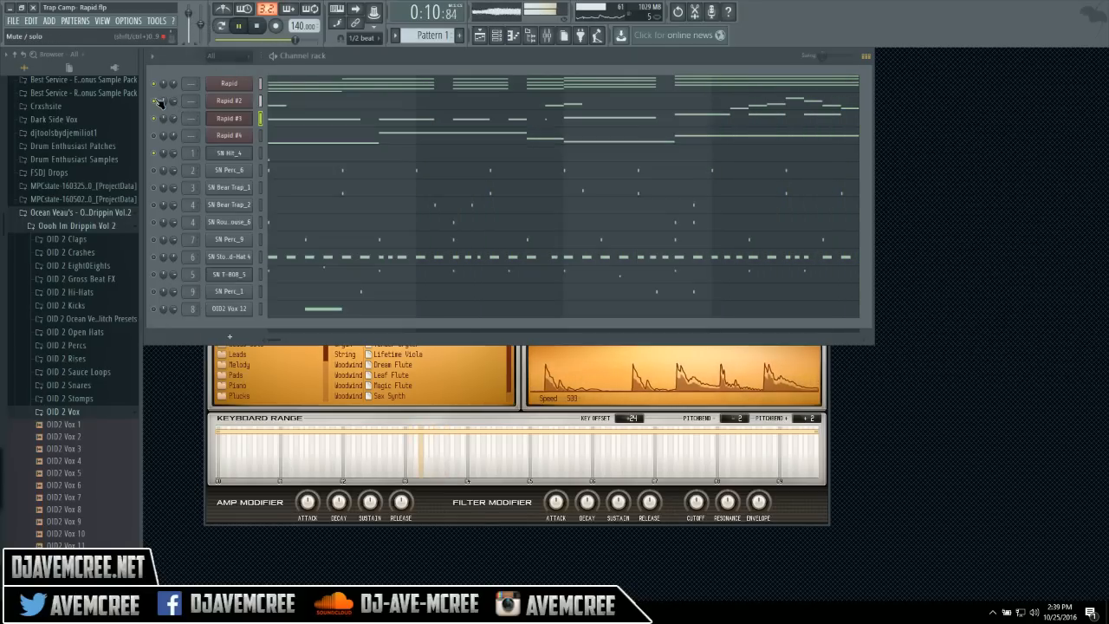
pyautogui.click(161, 95)
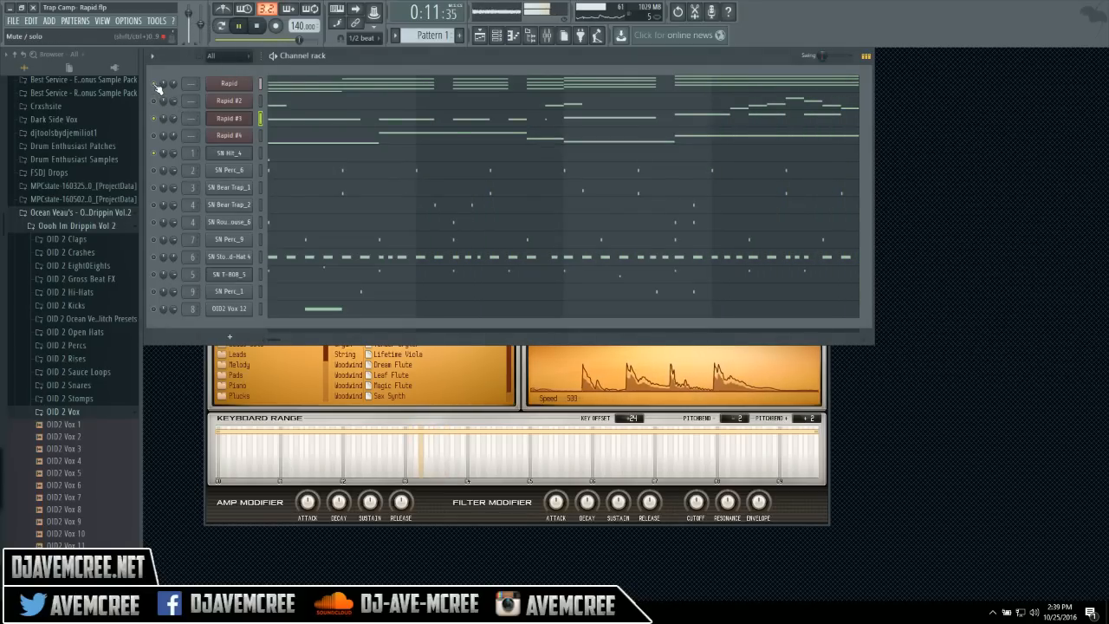
pyautogui.click(463, 417)
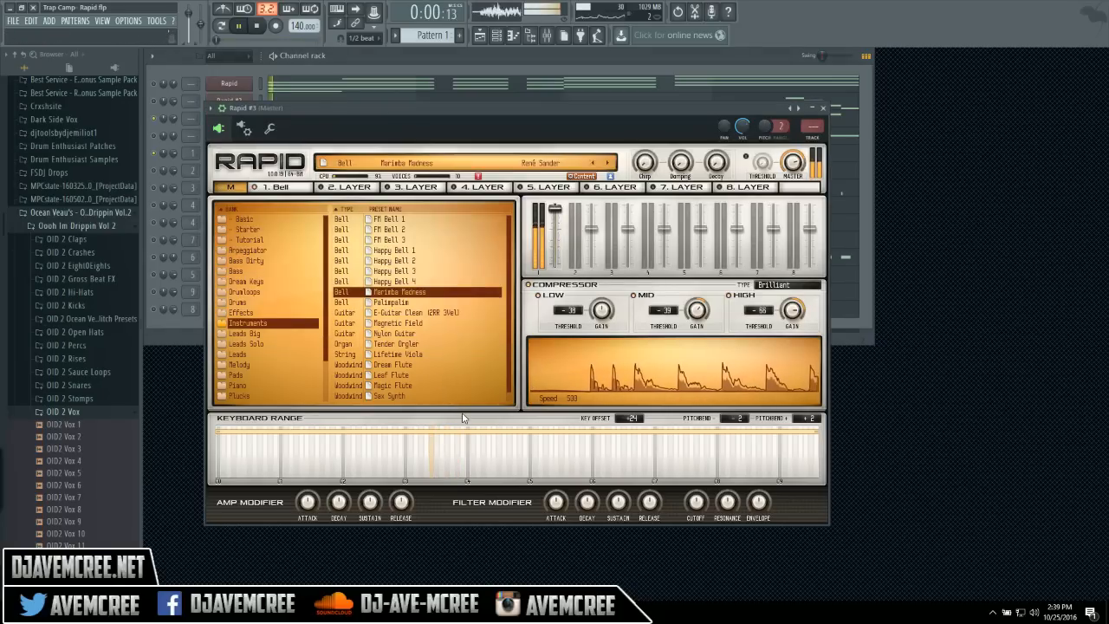
# - Load the E-Guitar Clean (2RR 3Vel) preset in Rapid #3 and lower the master volume slightly, returning to the instrument window
pyautogui.click(432, 313)
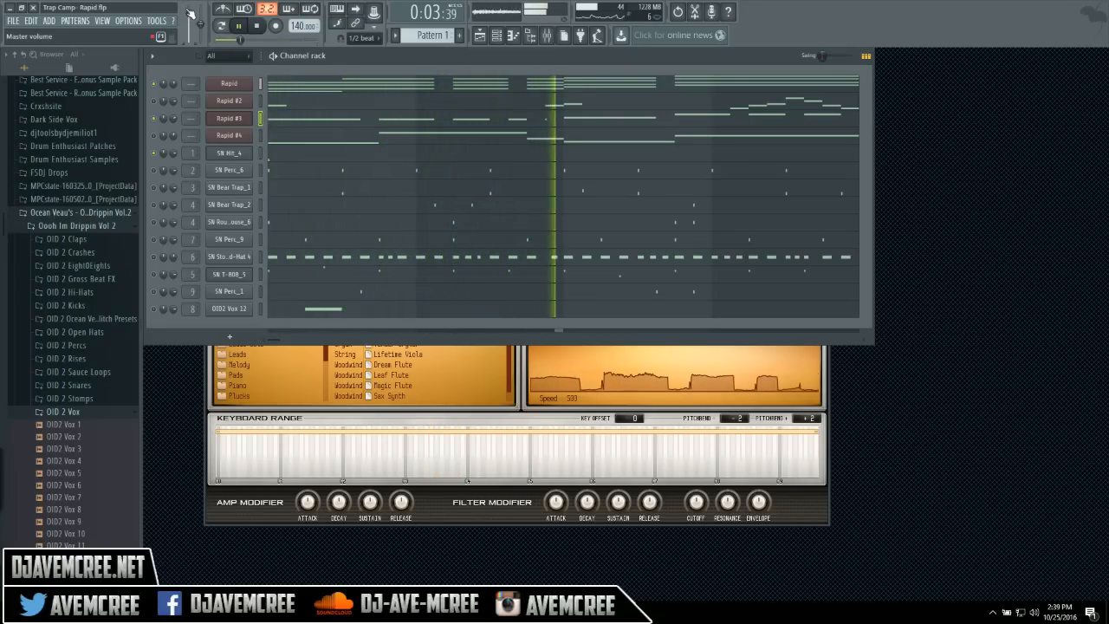
pyautogui.moveTo(188, 16); pyautogui.dragTo(190, 21)
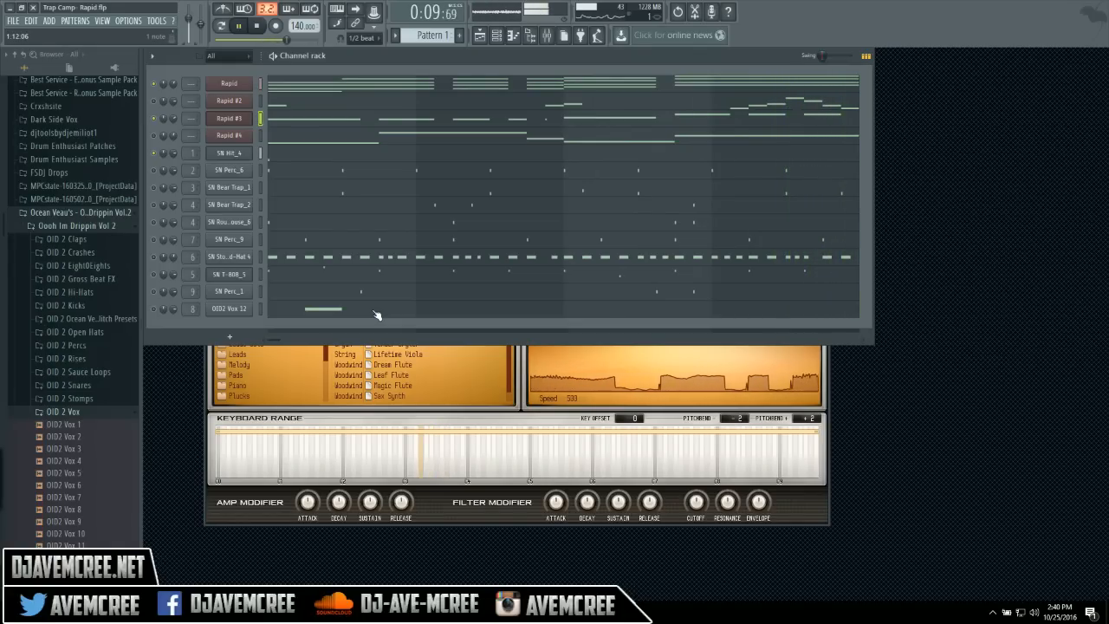
pyautogui.click(511, 519)
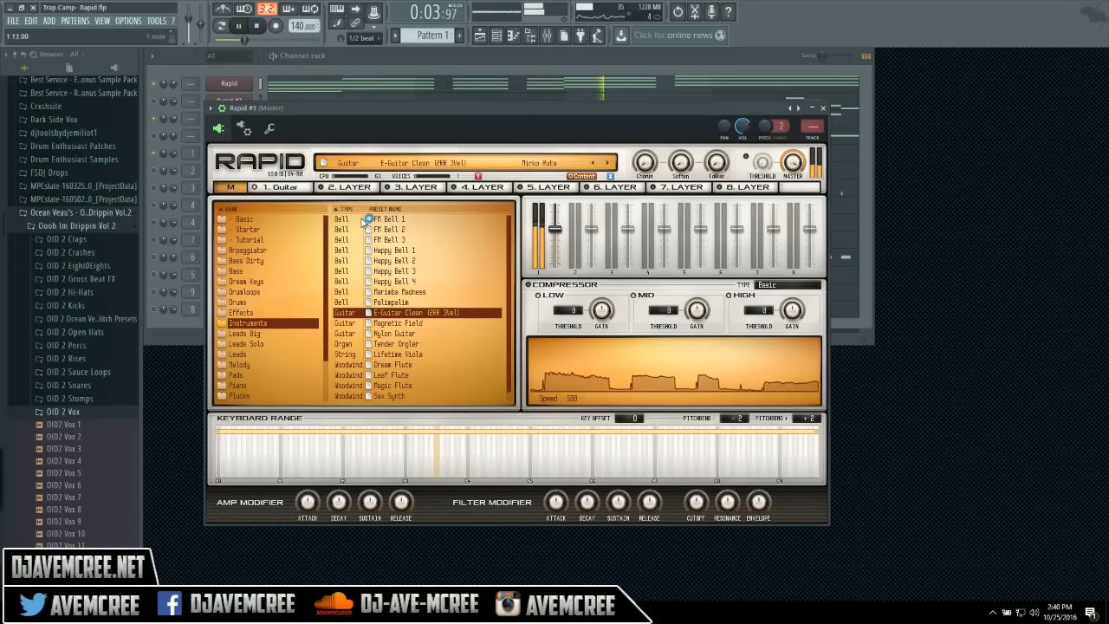
# - Show the Guitar layer's settings in Rapid #3 and look through the available filter and insert types, leaving both unchanged
pyautogui.click(302, 189)
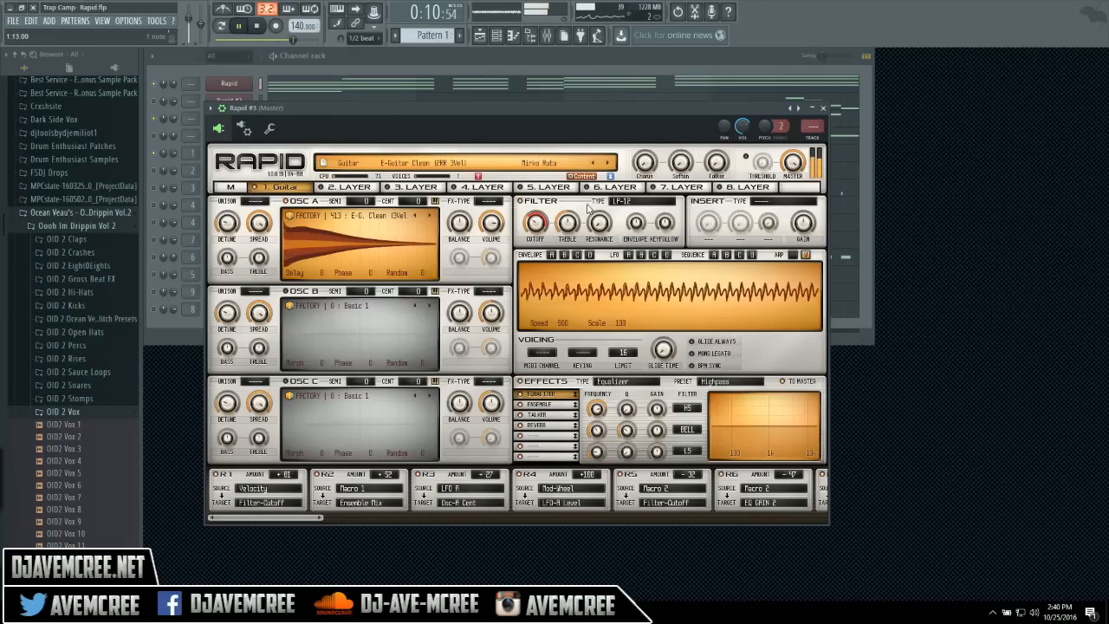
pyautogui.click(623, 205)
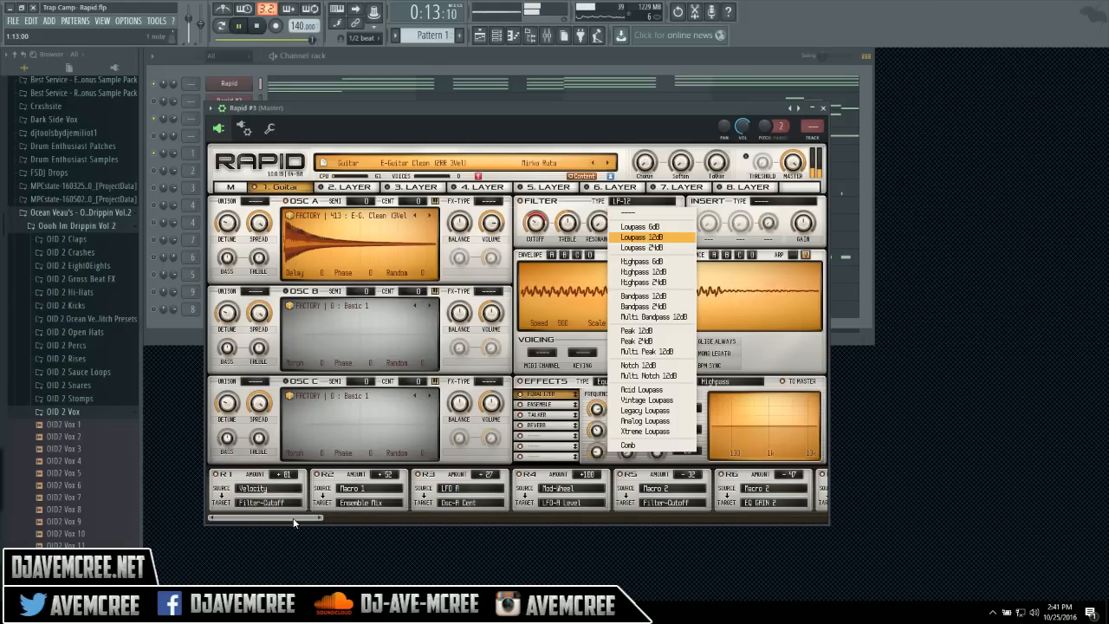
pyautogui.moveTo(293, 521); pyautogui.dragTo(239, 528)
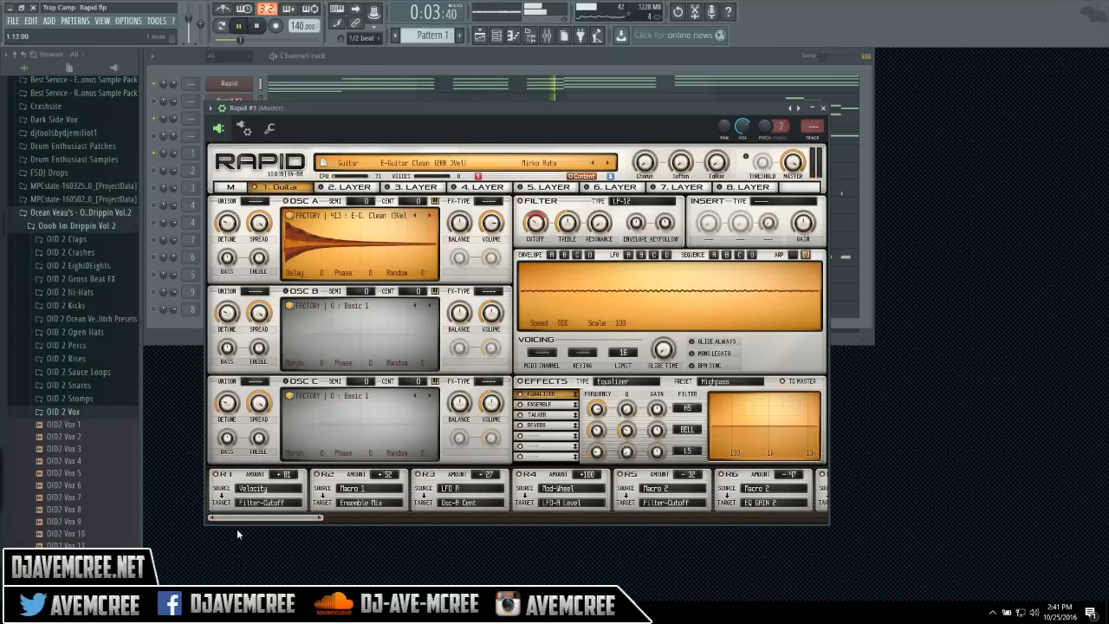
pyautogui.click(761, 204)
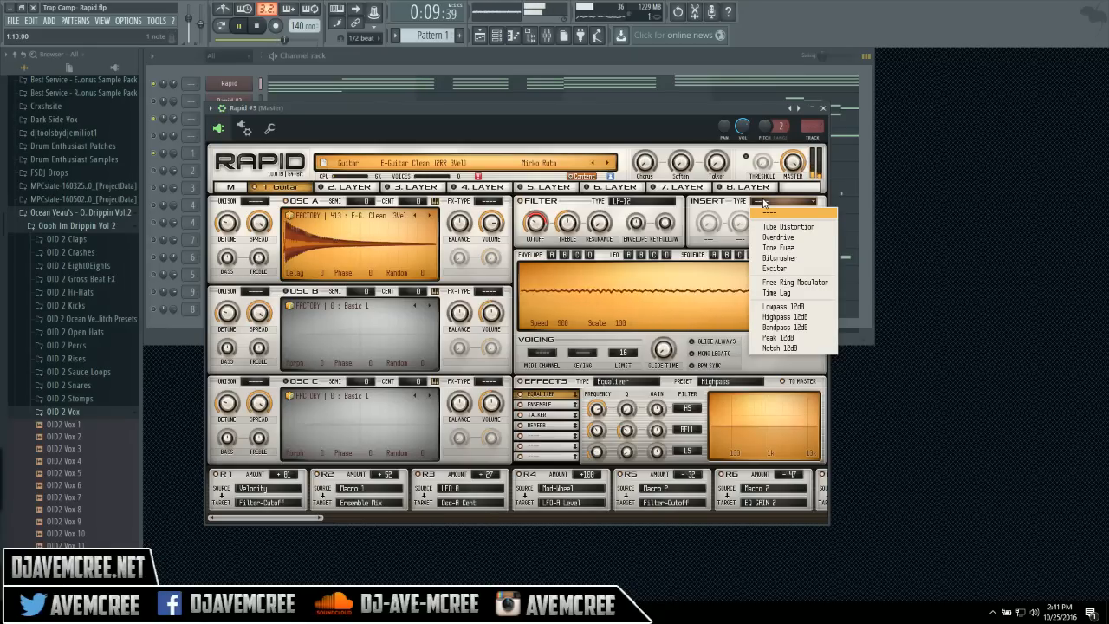
pyautogui.click(763, 206)
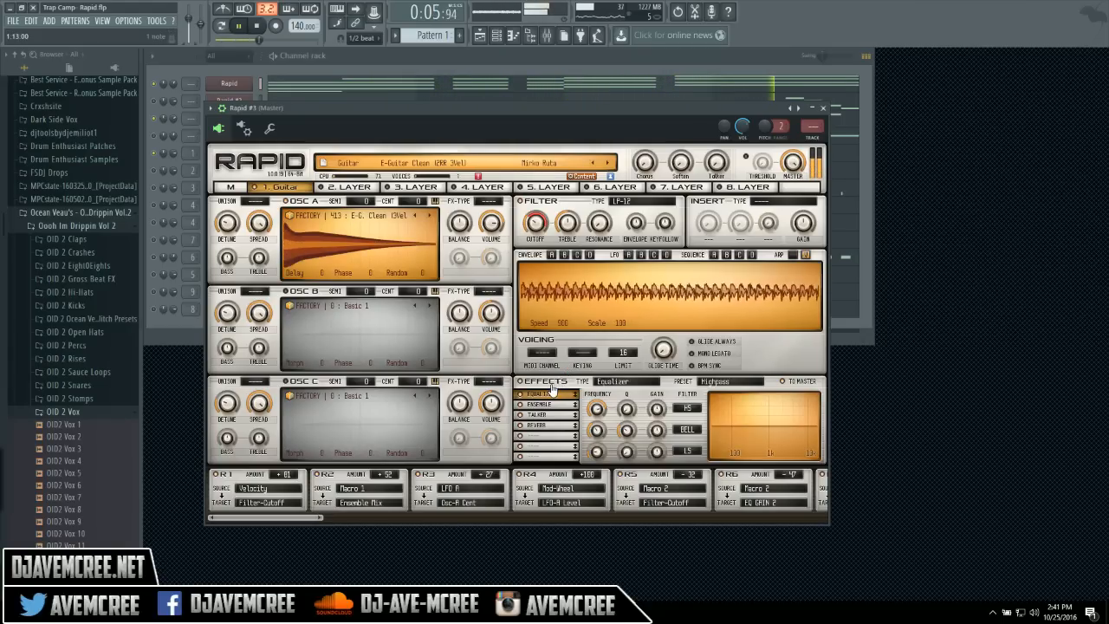
# - Examine the Guitar layer's effect slots and the effect types offered for the Equalizer slot without choosing another
pyautogui.click(546, 404)
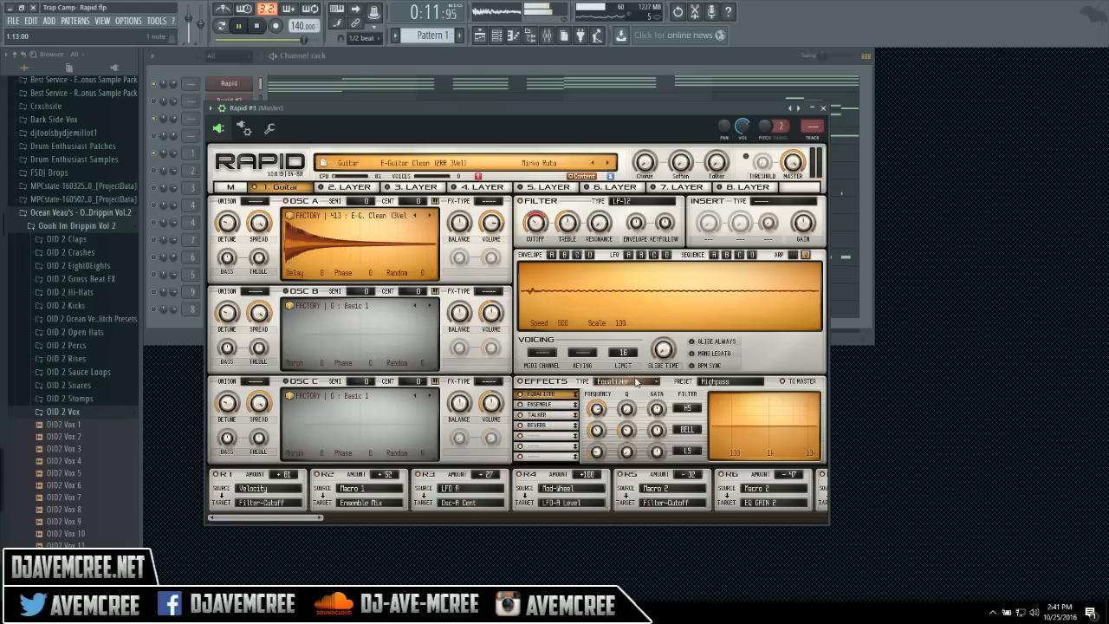
pyautogui.click(636, 382)
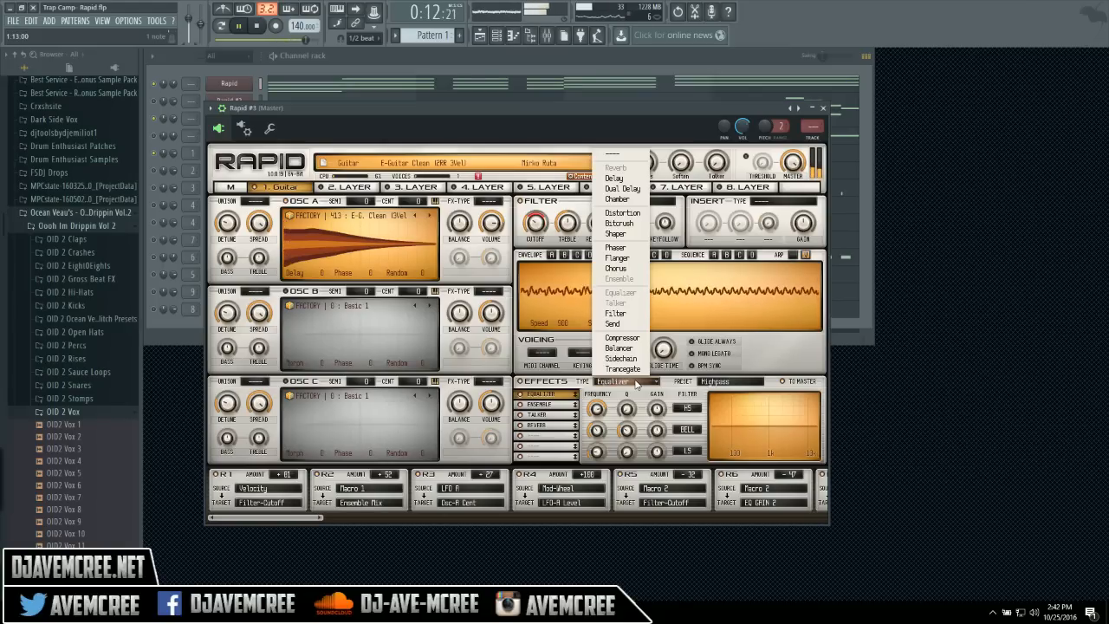
pyautogui.click(550, 60)
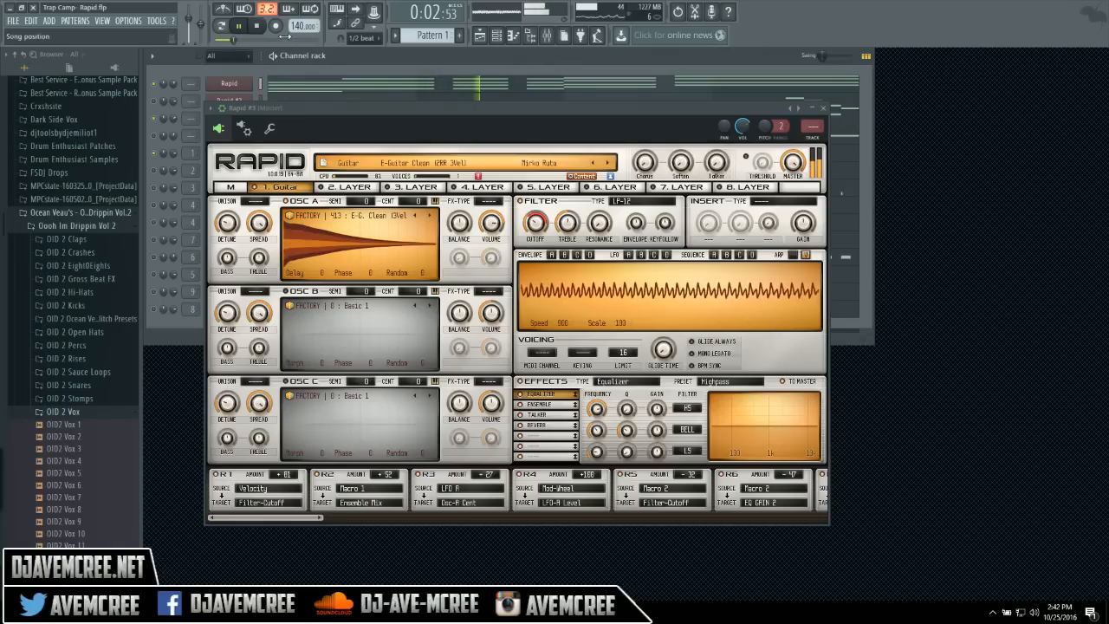
# - Stop playback and replace the Rapid #3 instrument window with the Rapid #4 one
pyautogui.click(258, 27)
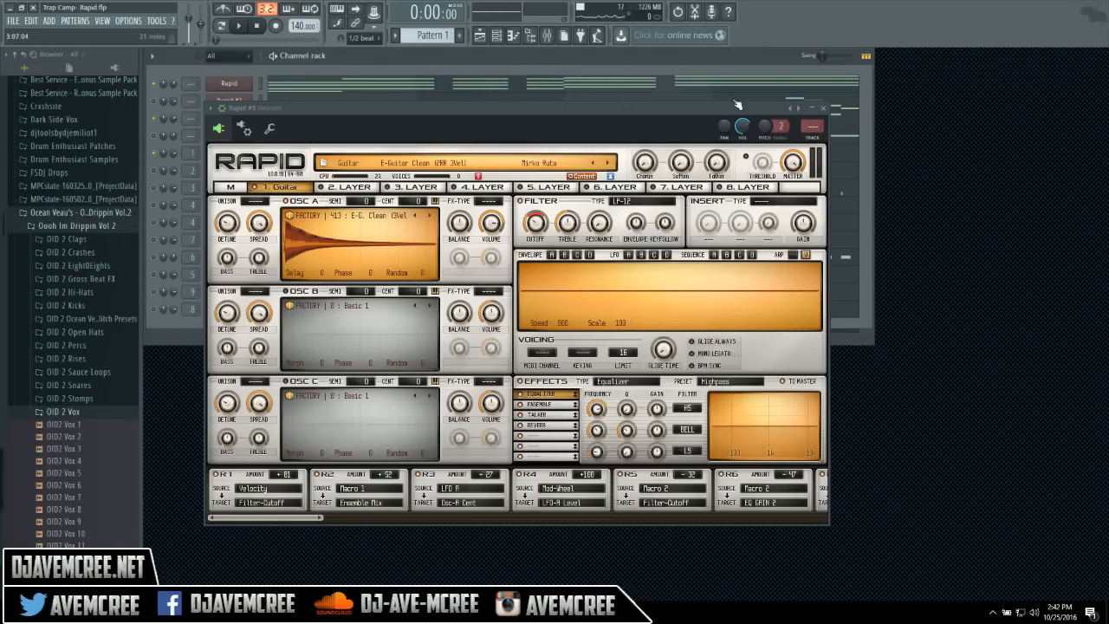
pyautogui.click(826, 110)
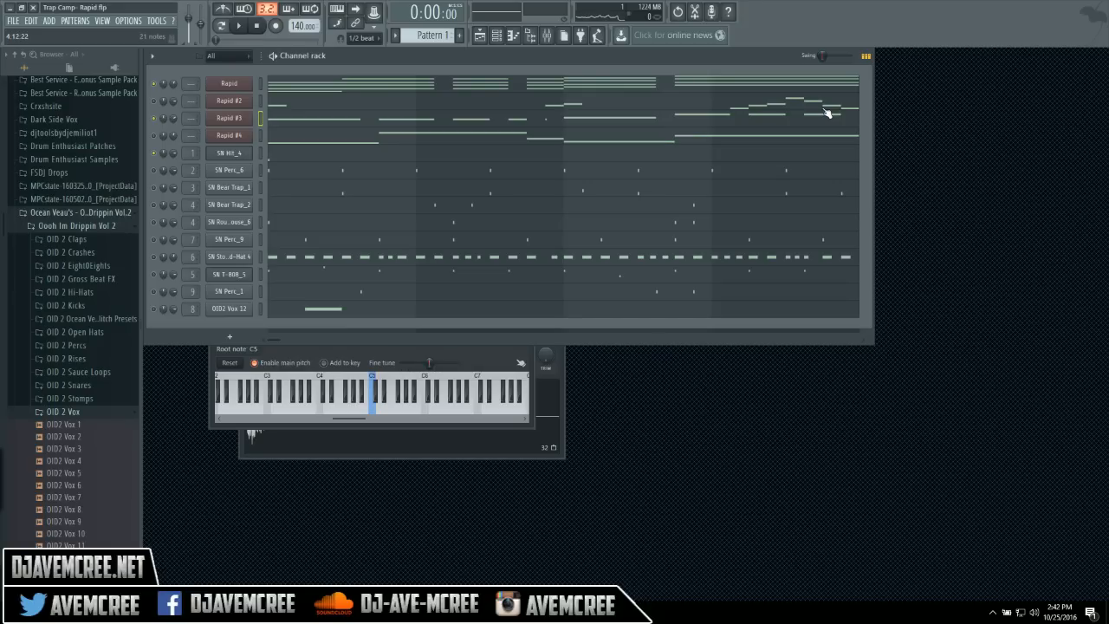
pyautogui.click(244, 140)
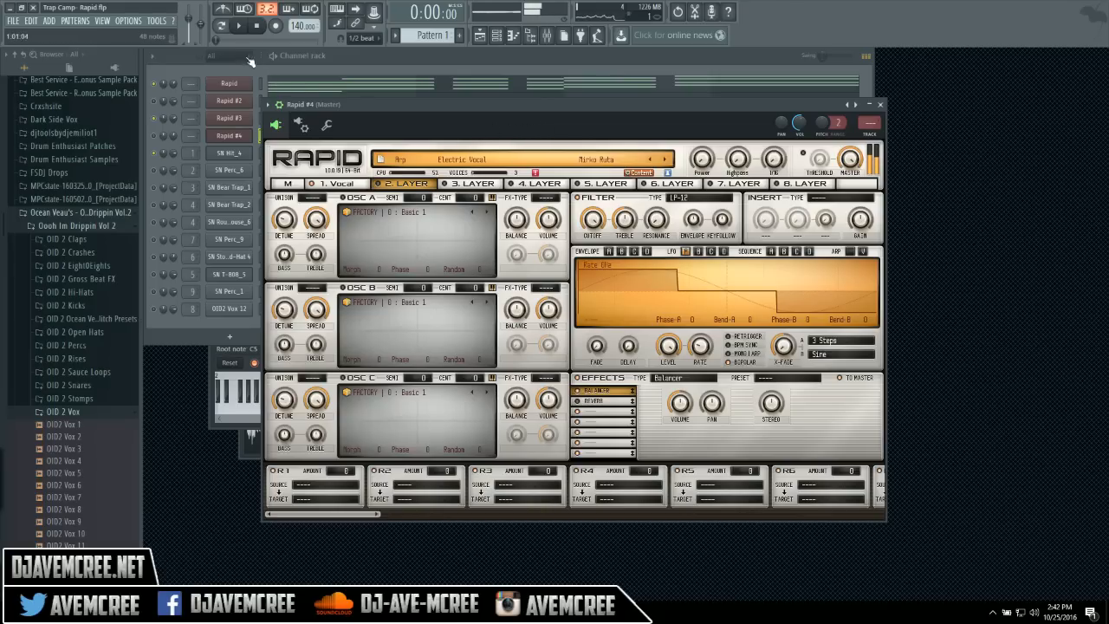
# - Reset the master volume and switch Rapid #4 to its master page with the preset browser
pyautogui.rightClick(194, 21)
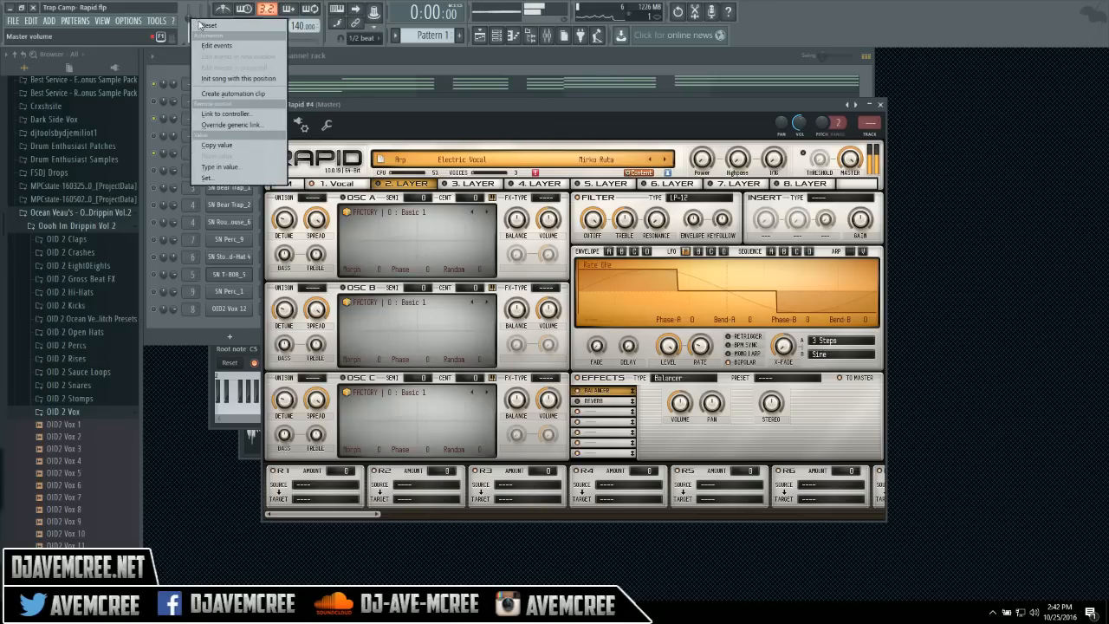
pyautogui.click(201, 25)
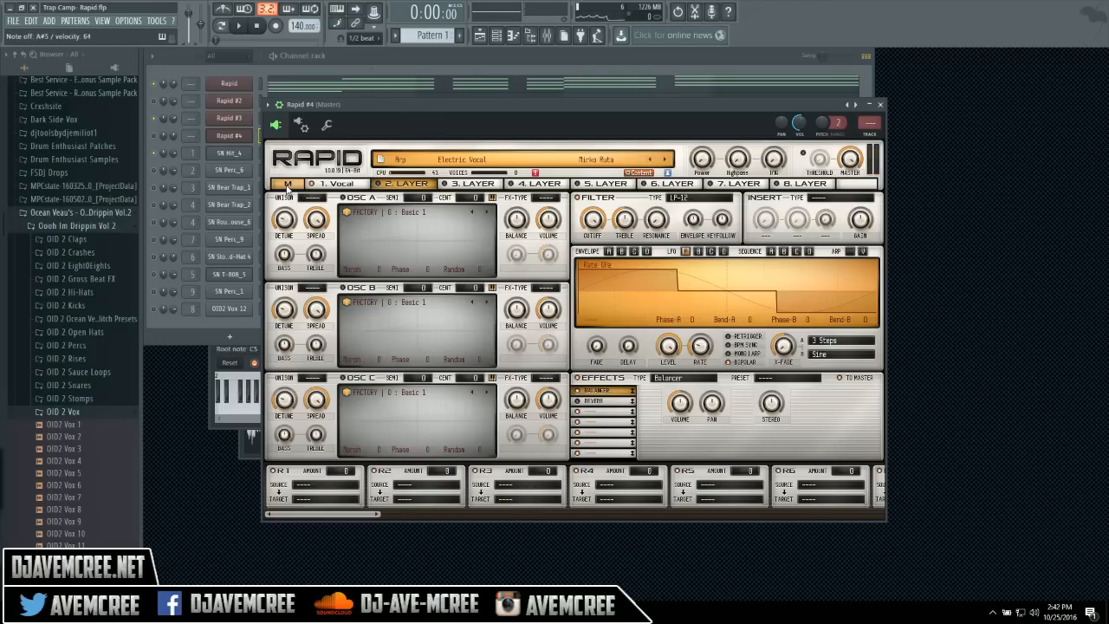
pyautogui.click(287, 185)
# - Audition the Arpeggiator presets Destiny Rider, Carbon Acid, Blood Lineup, Electric Vocal and Epic Trance in Rapid #4
pyautogui.click(444, 355)
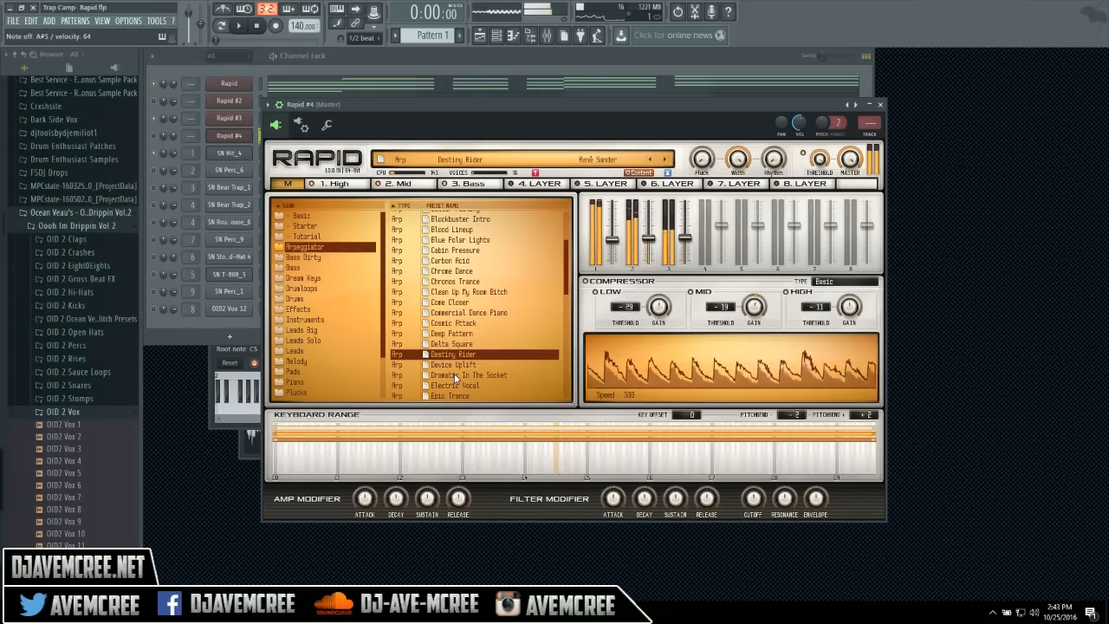
pyautogui.click(475, 260)
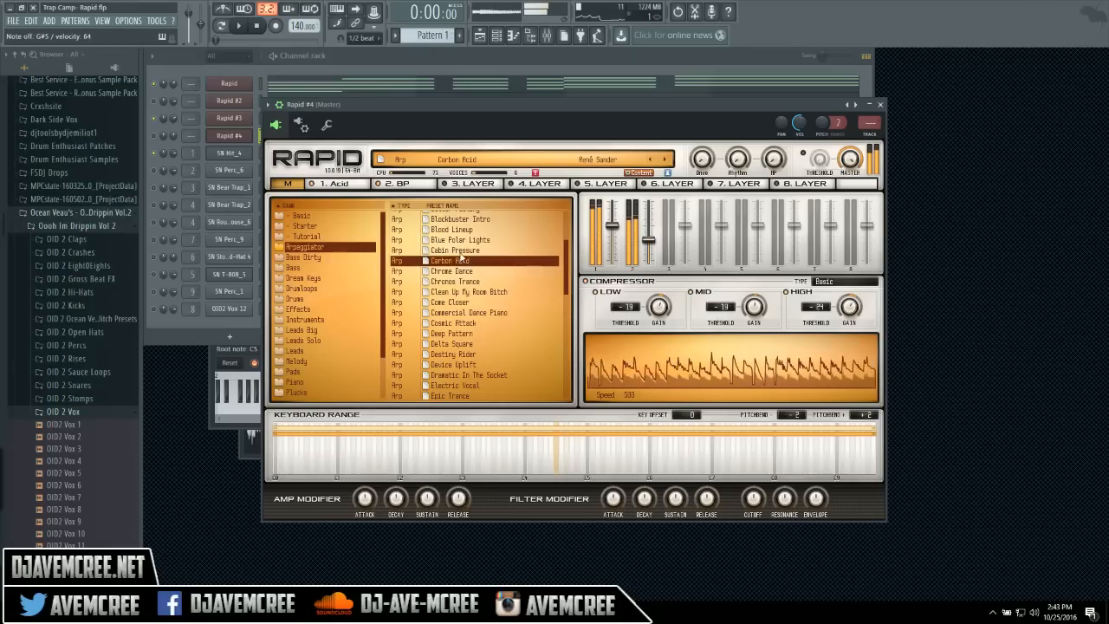
pyautogui.click(463, 231)
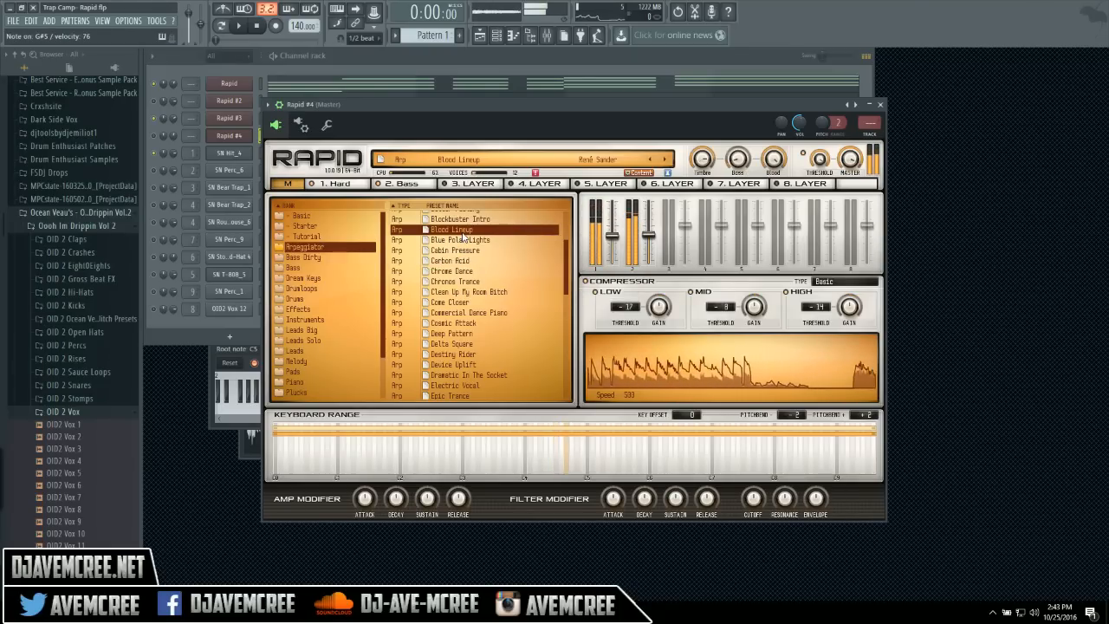
pyautogui.click(464, 384)
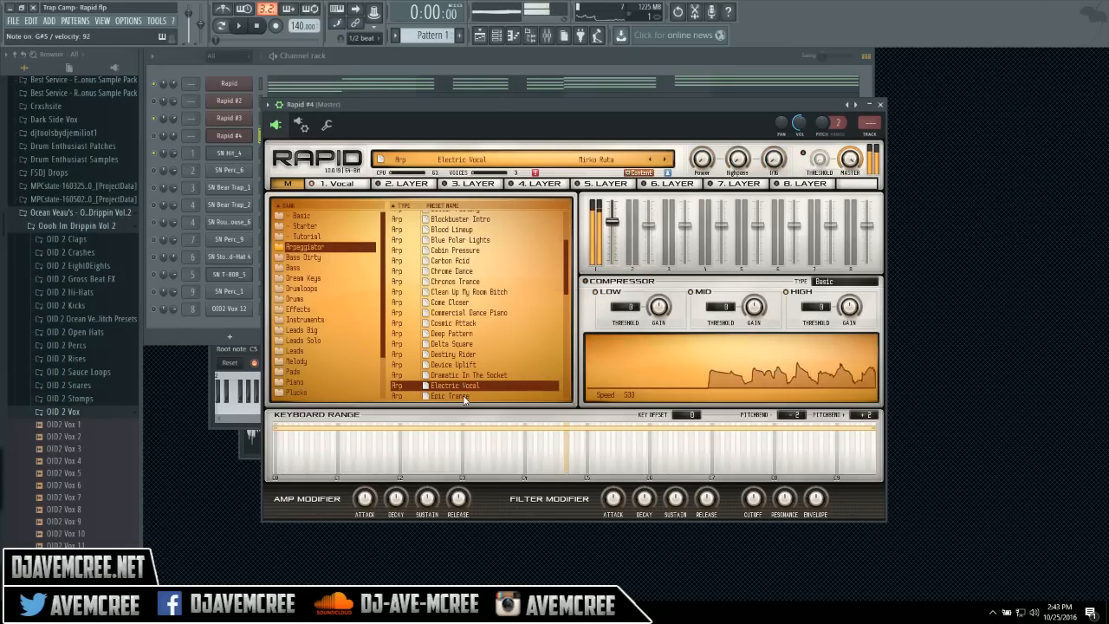
pyautogui.click(464, 397)
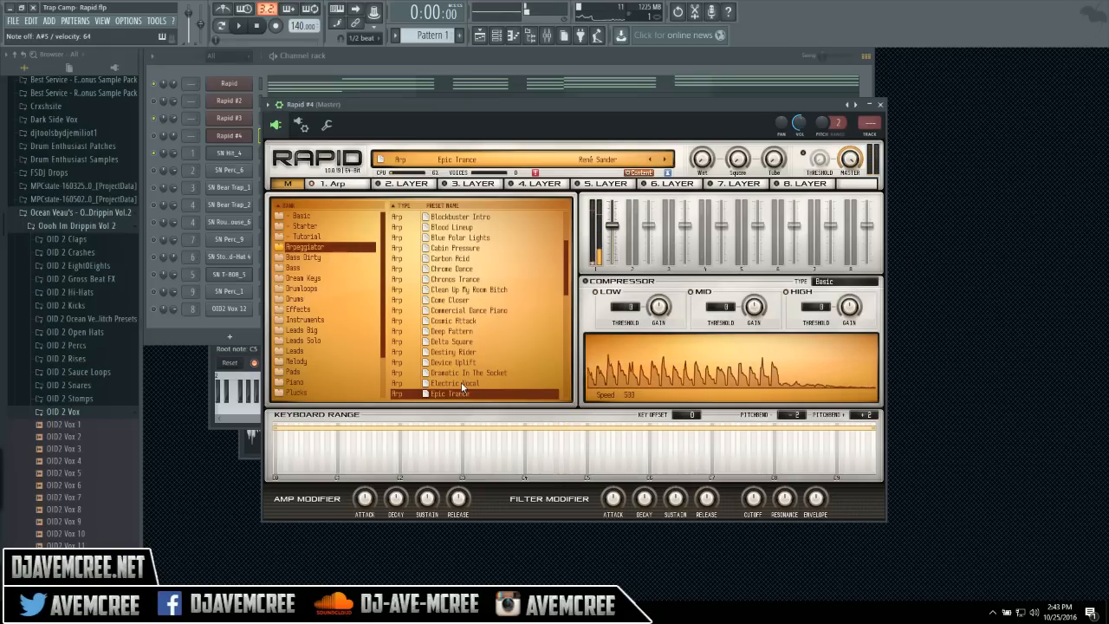
# - Compare Electric Vocal with Epic Trance again, and audition the Blockbuster Intro and Trance Bass Runner arpeggiator presets
pyautogui.click(463, 383)
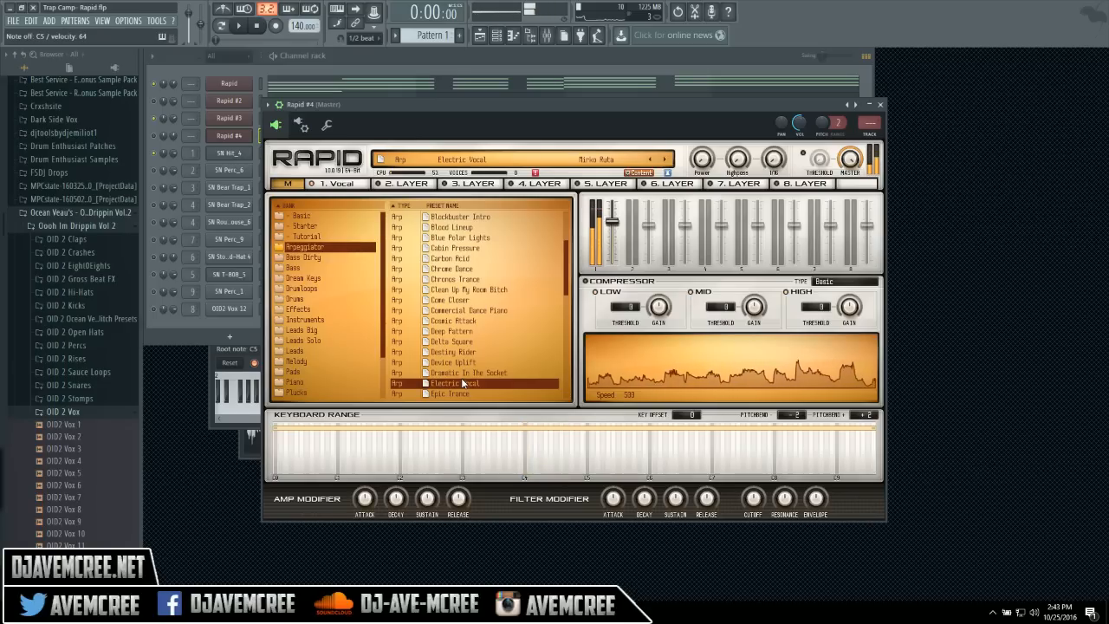
pyautogui.click(460, 394)
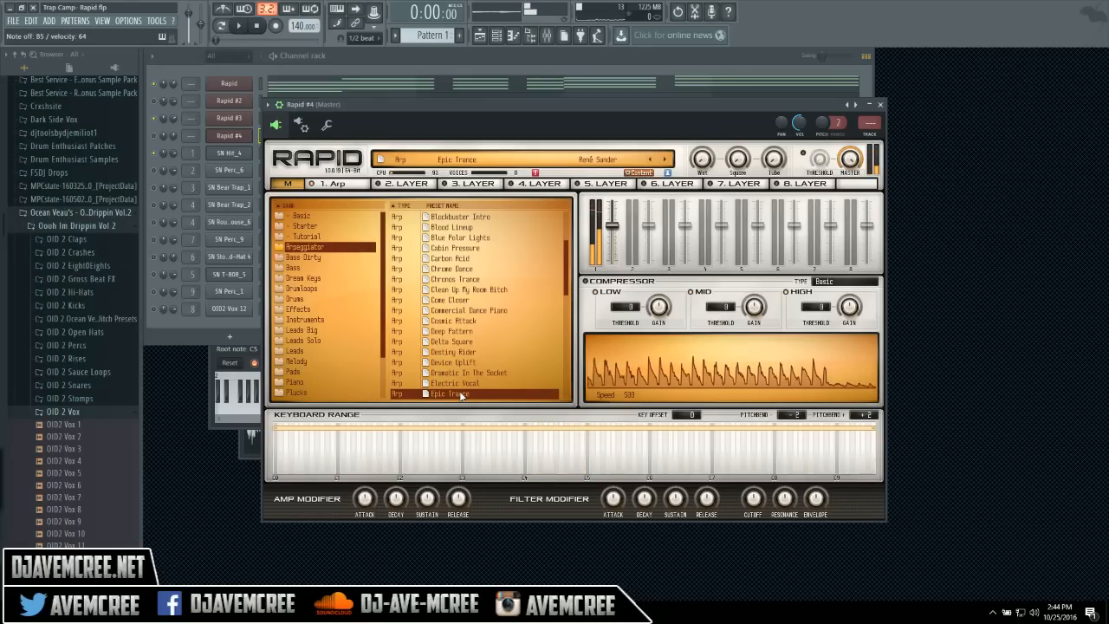
pyautogui.click(502, 217)
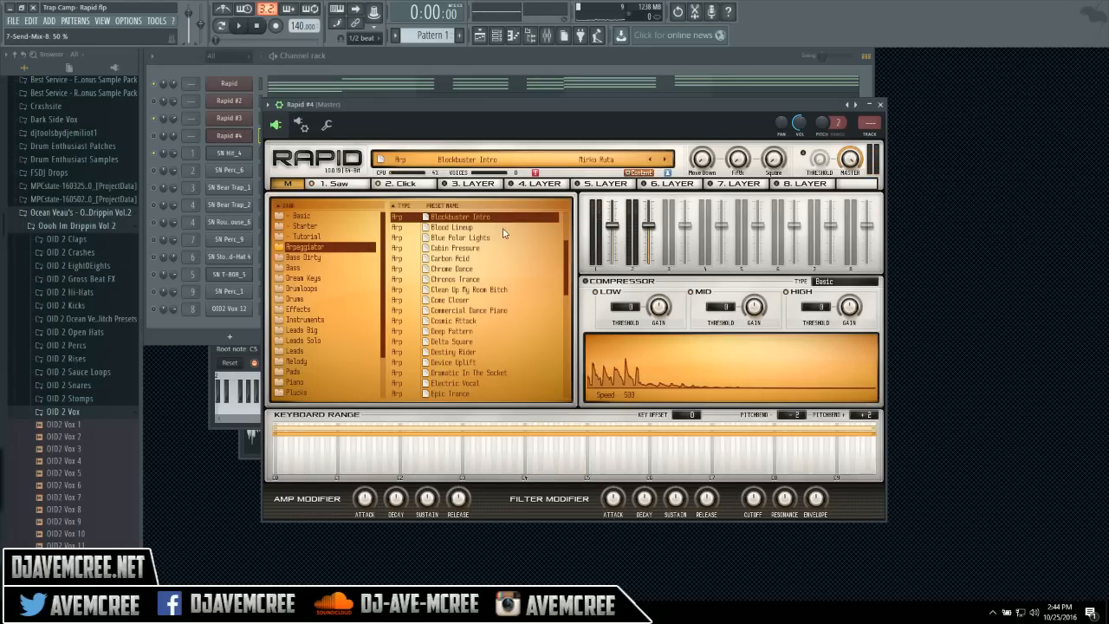
pyautogui.moveTo(561, 274); pyautogui.dragTo(564, 355)
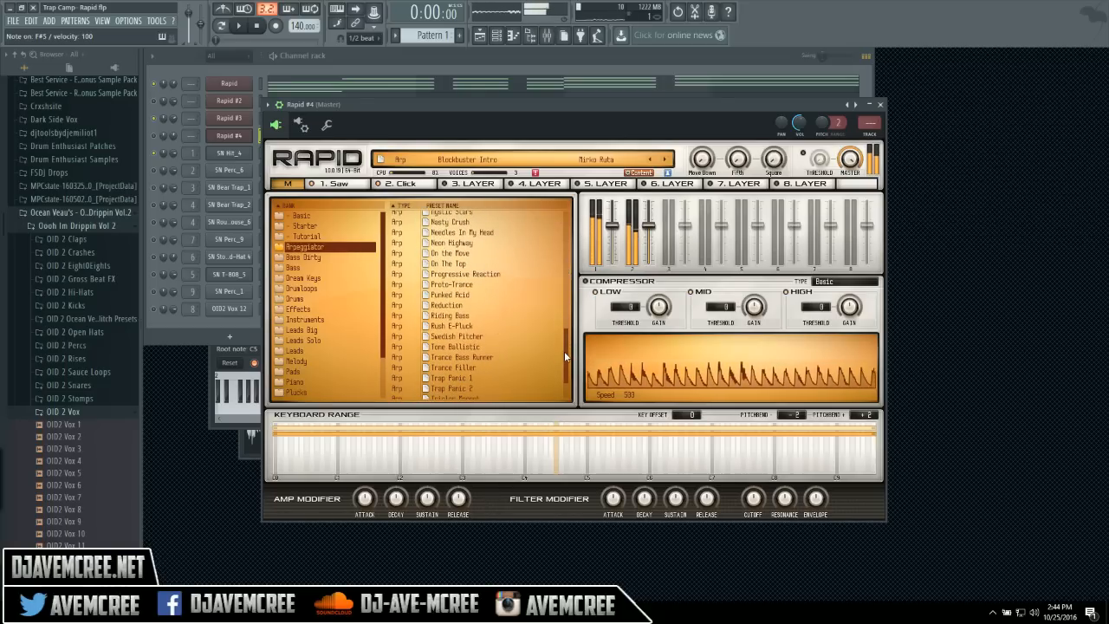
pyautogui.click(489, 356)
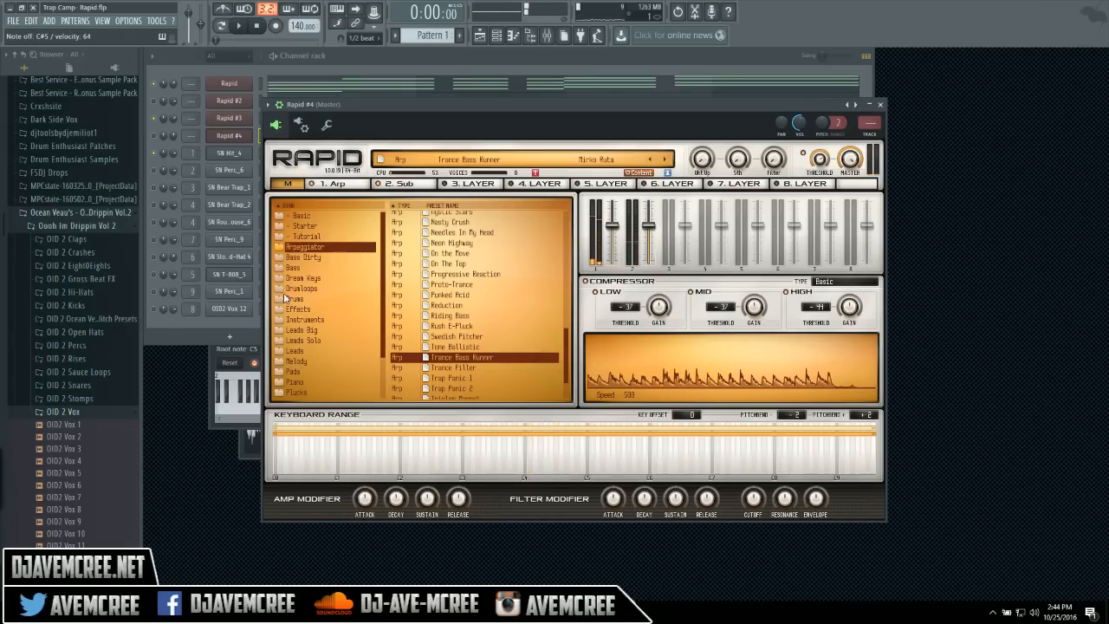
# - Open the Bass Dirty bank and audition the Beast Growler 2, Beast Growler 1 and Beast Growler 3 presets with played notes
pyautogui.click(301, 258)
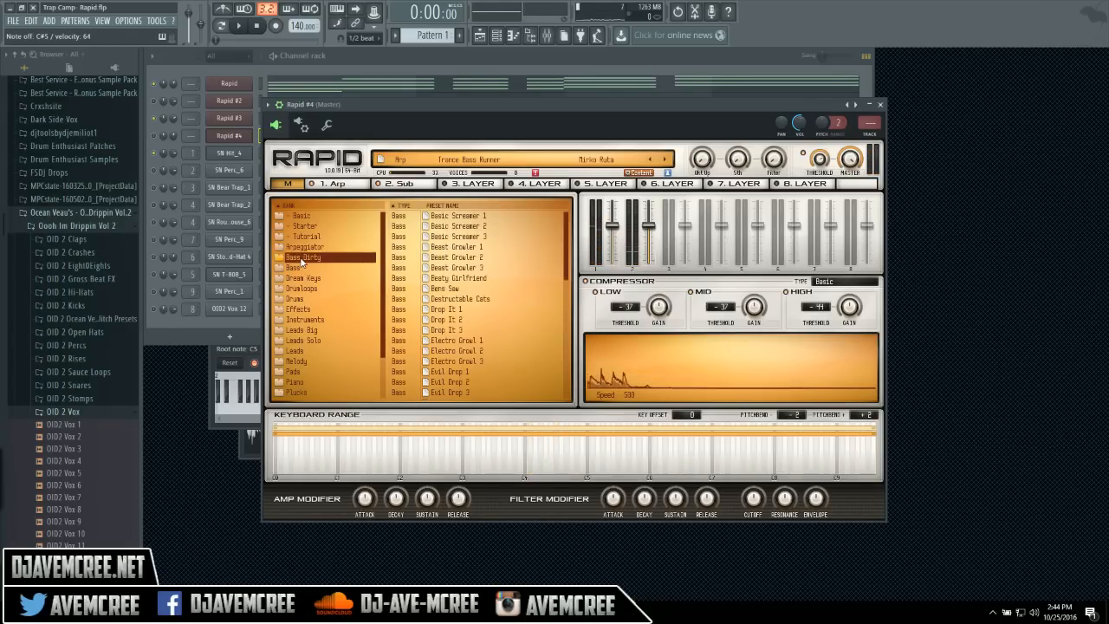
pyautogui.click(490, 257)
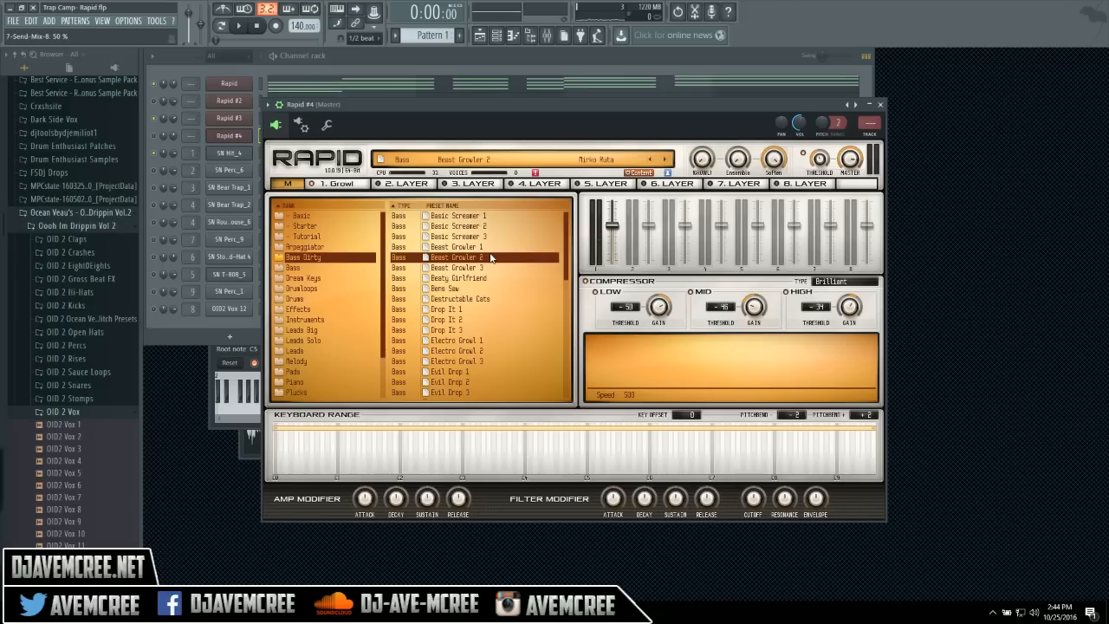
pyautogui.press('g')
pyautogui.press('s')
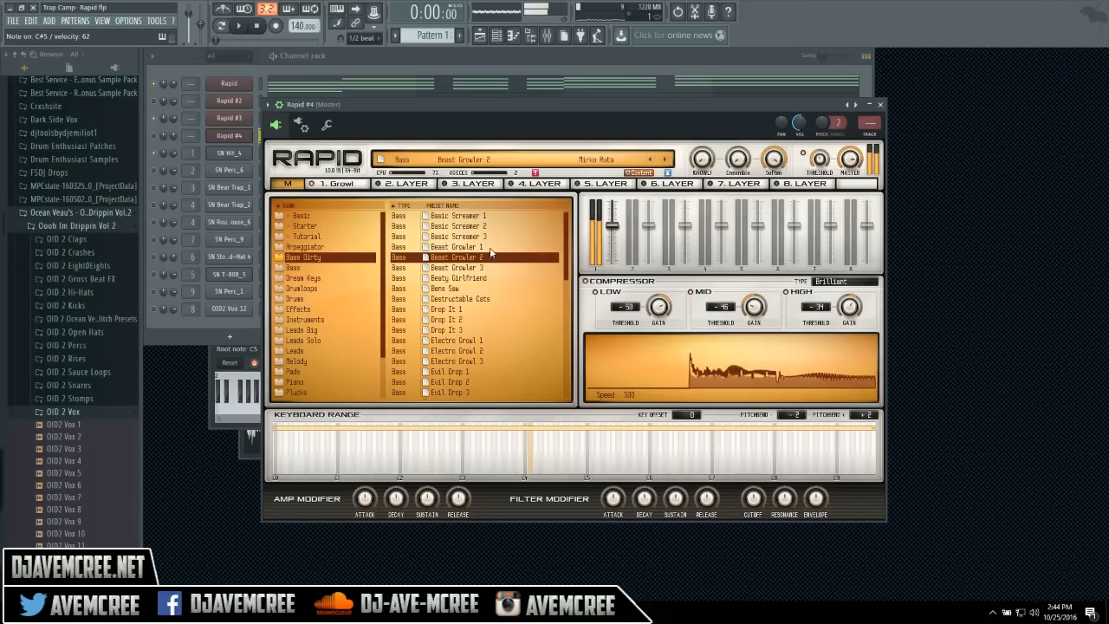
pyautogui.click(488, 247)
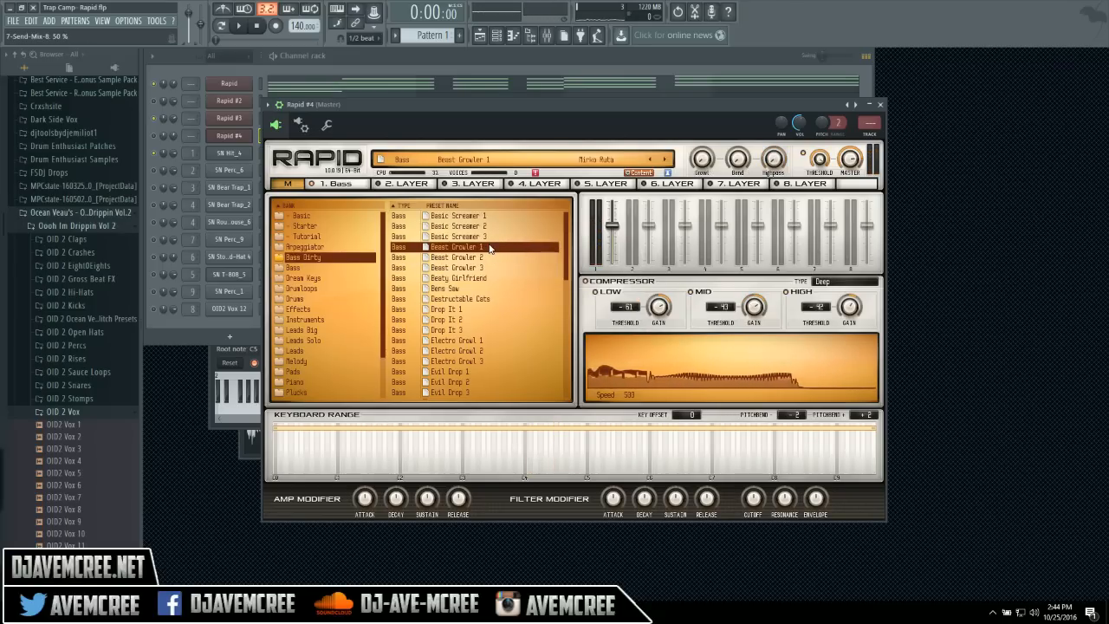
pyautogui.press('g')
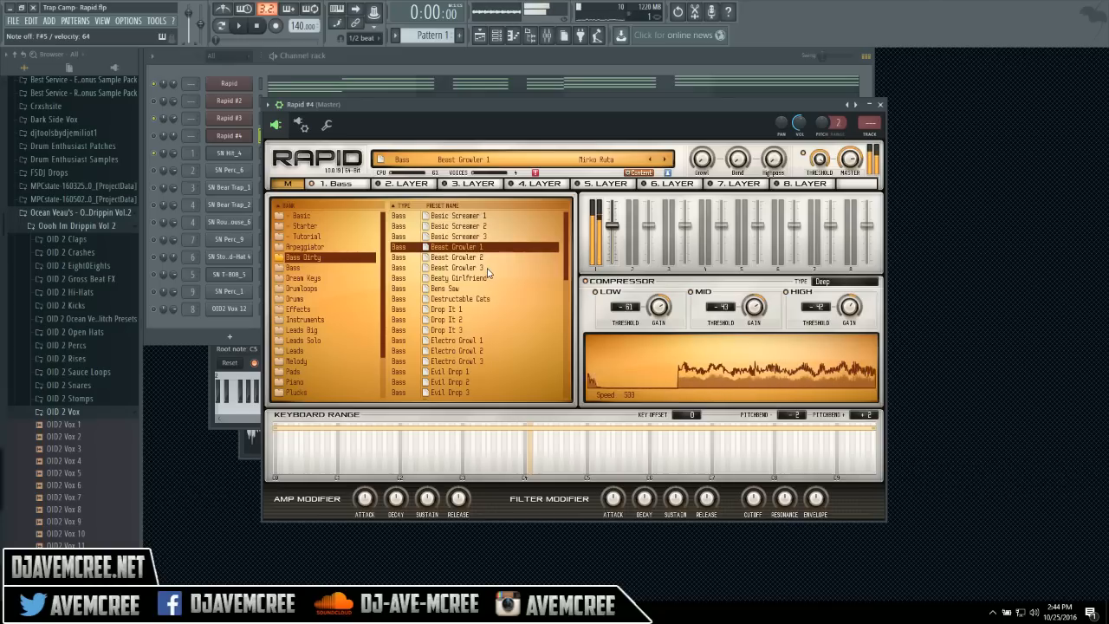
pyautogui.click(489, 270)
pyautogui.press('s')
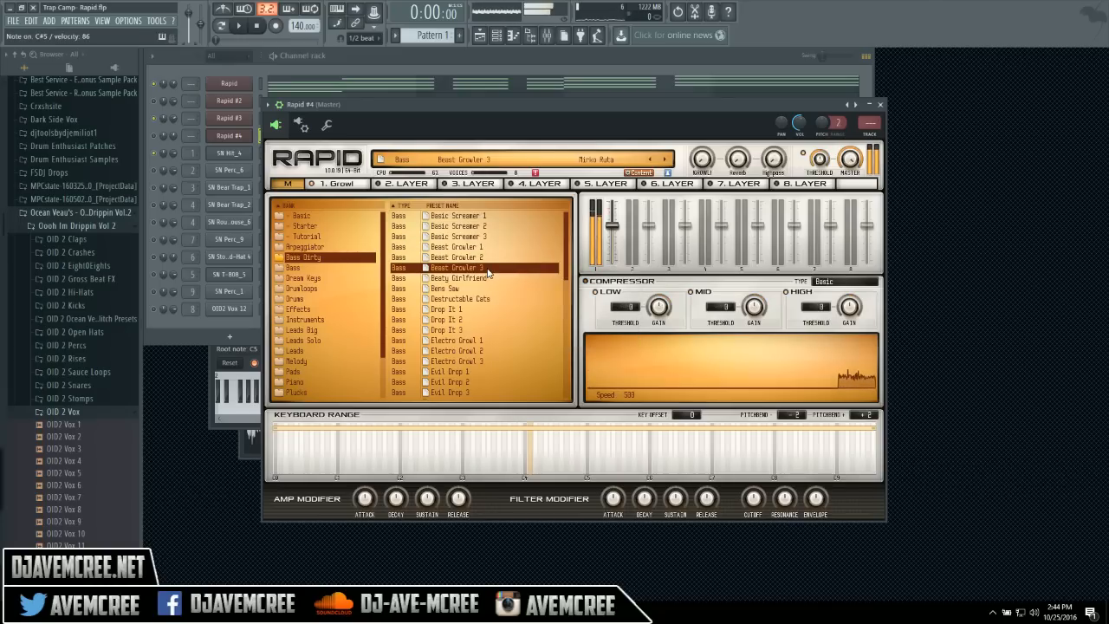
# - Audition the Bass Dirty presets Basic Screamer 1, Electro Growl 1, Electro Growl 3, Evil Drop 3 and Evil Drop 1 with played notes
pyautogui.click(482, 217)
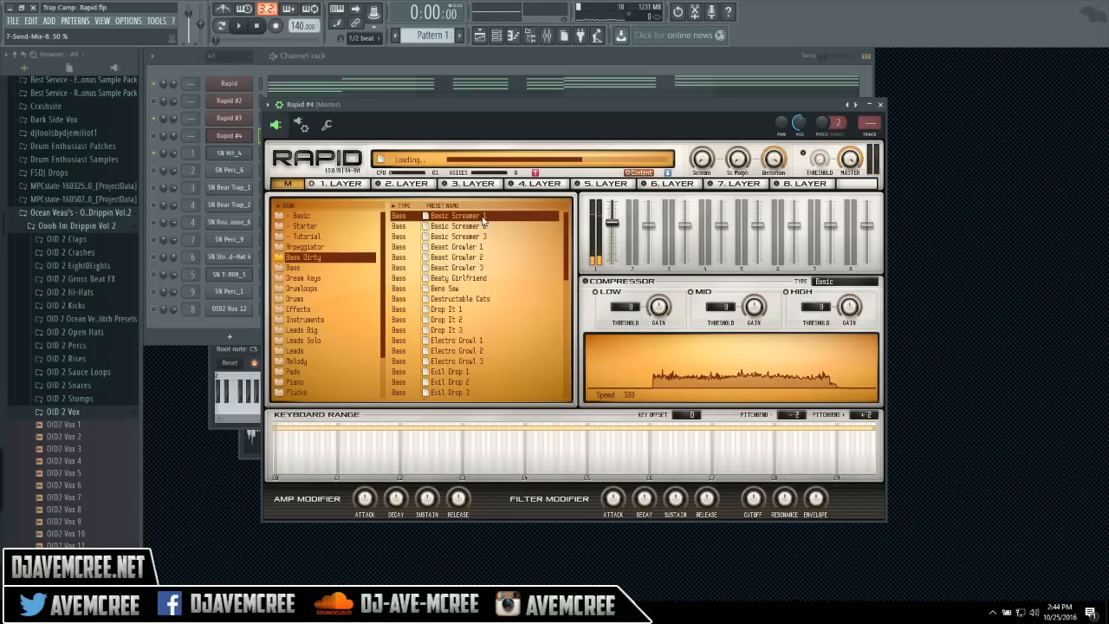
pyautogui.press('g')
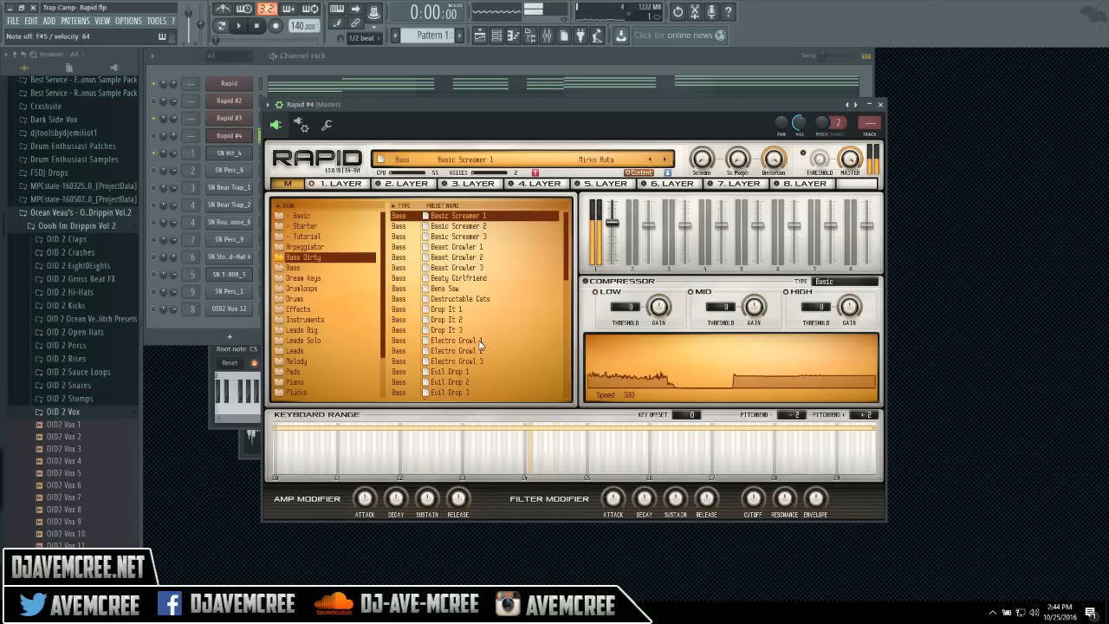
pyautogui.click(480, 342)
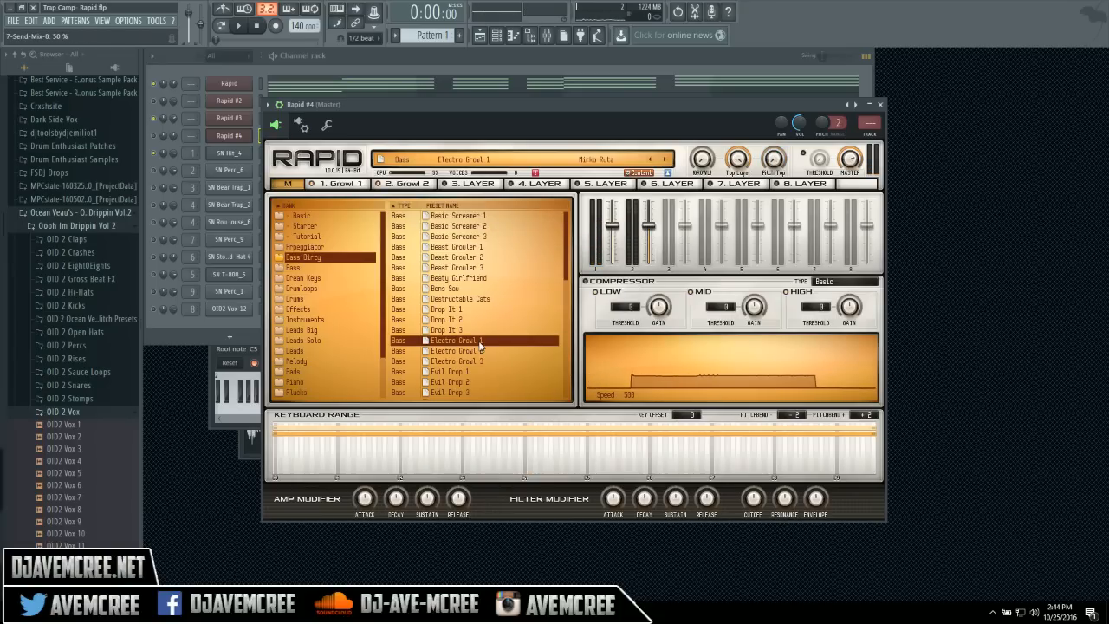
pyautogui.press('g')
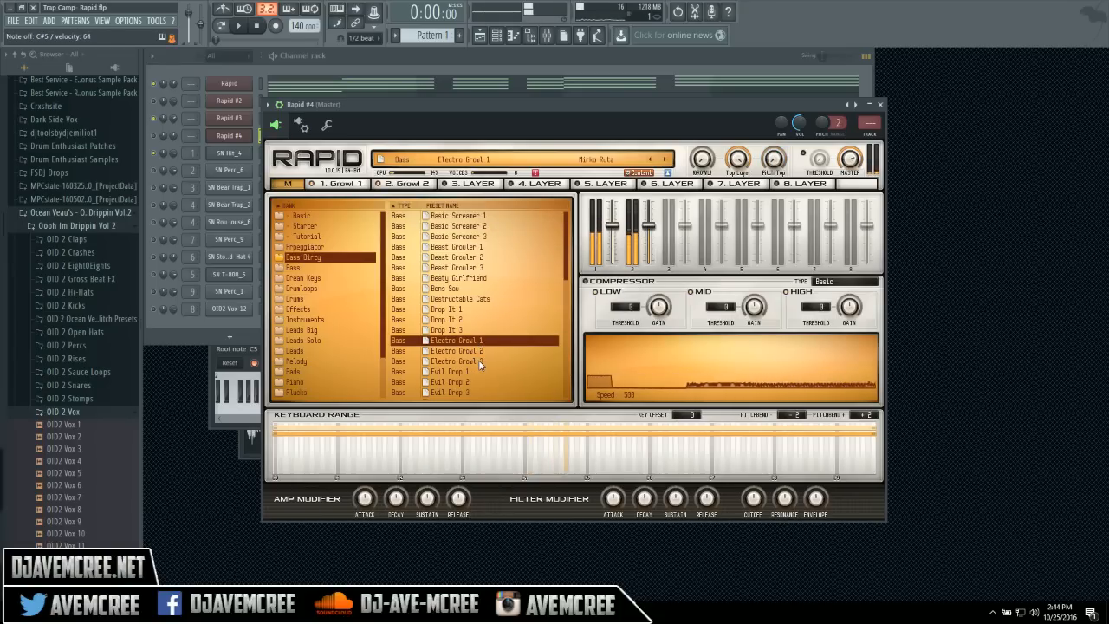
pyautogui.click(479, 361)
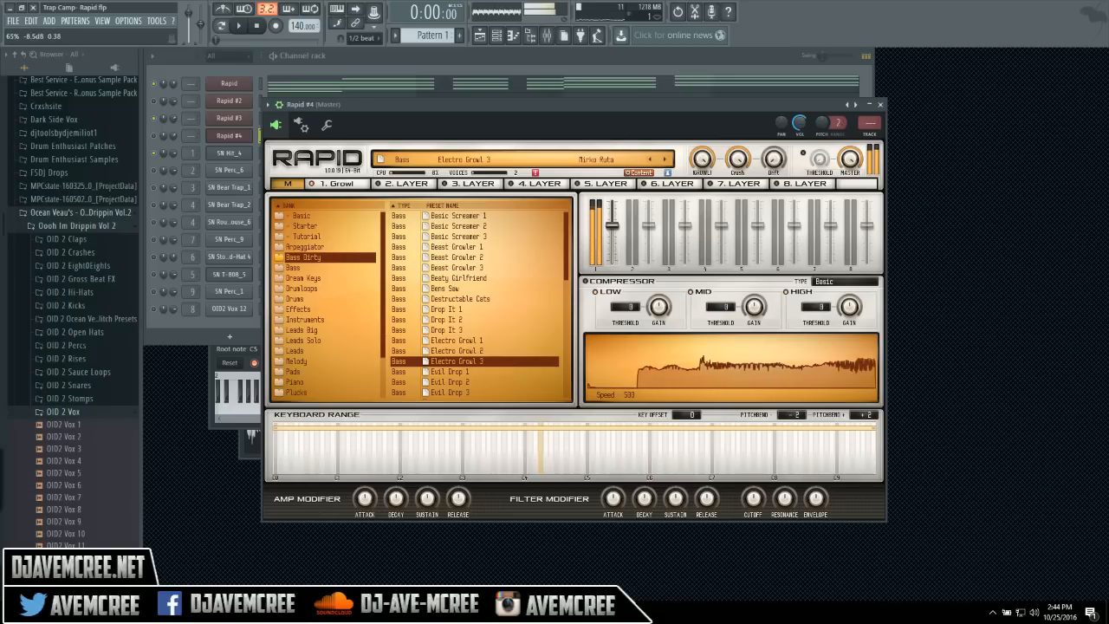
pyautogui.click(506, 394)
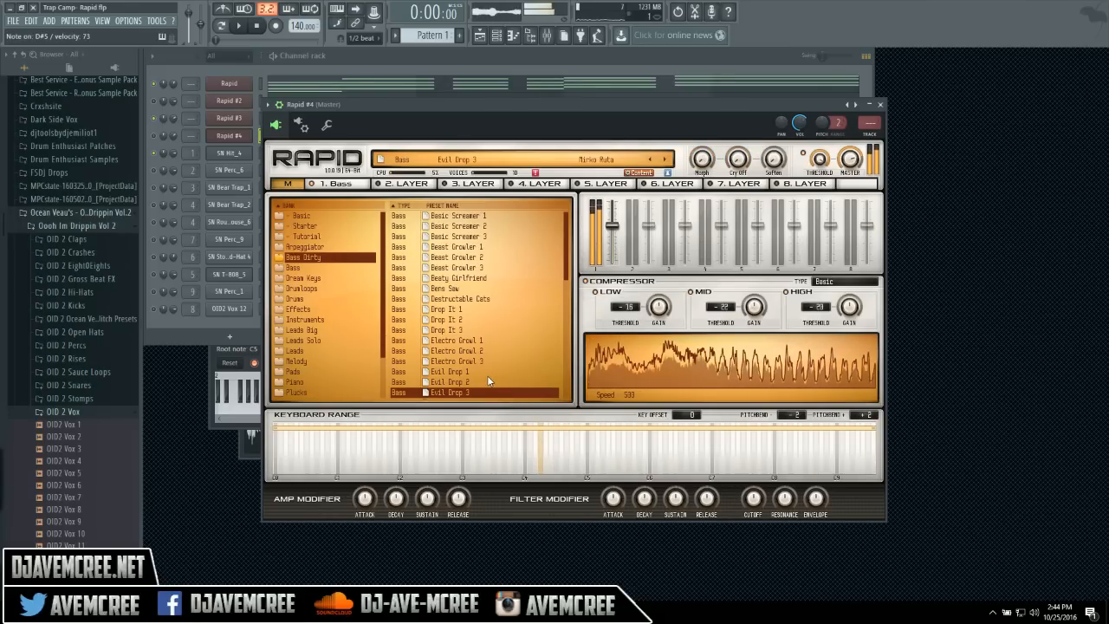
pyautogui.click(486, 373)
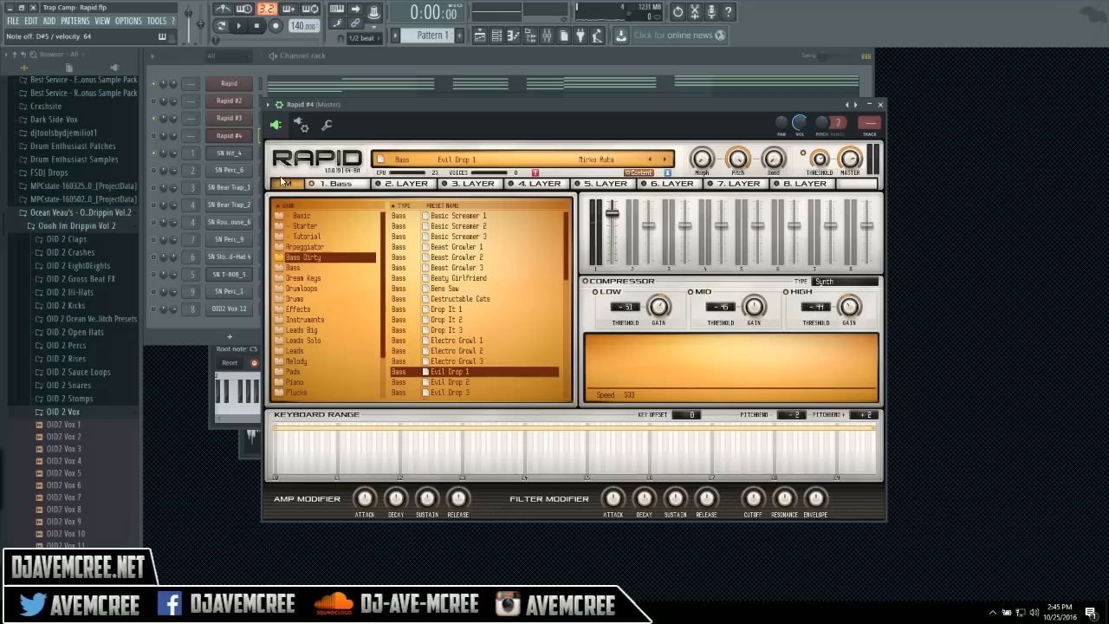
# - Load the Acid Elevator preset from the Arpeggiator bank and play the pattern with the Rapid #4 channel unmuted
pyautogui.click(304, 247)
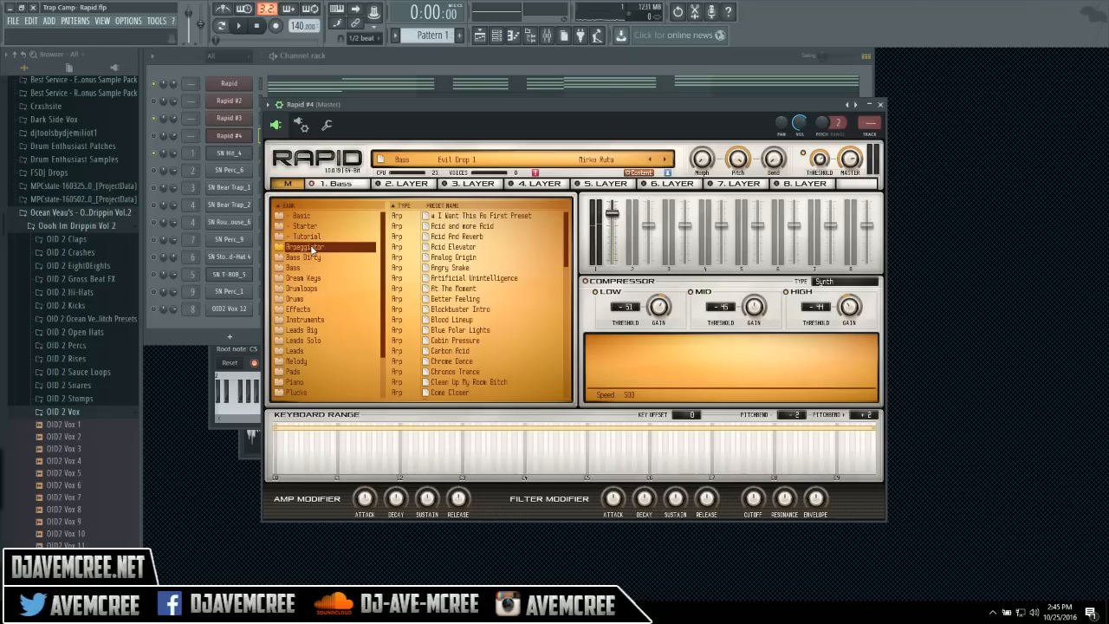
pyautogui.click(485, 248)
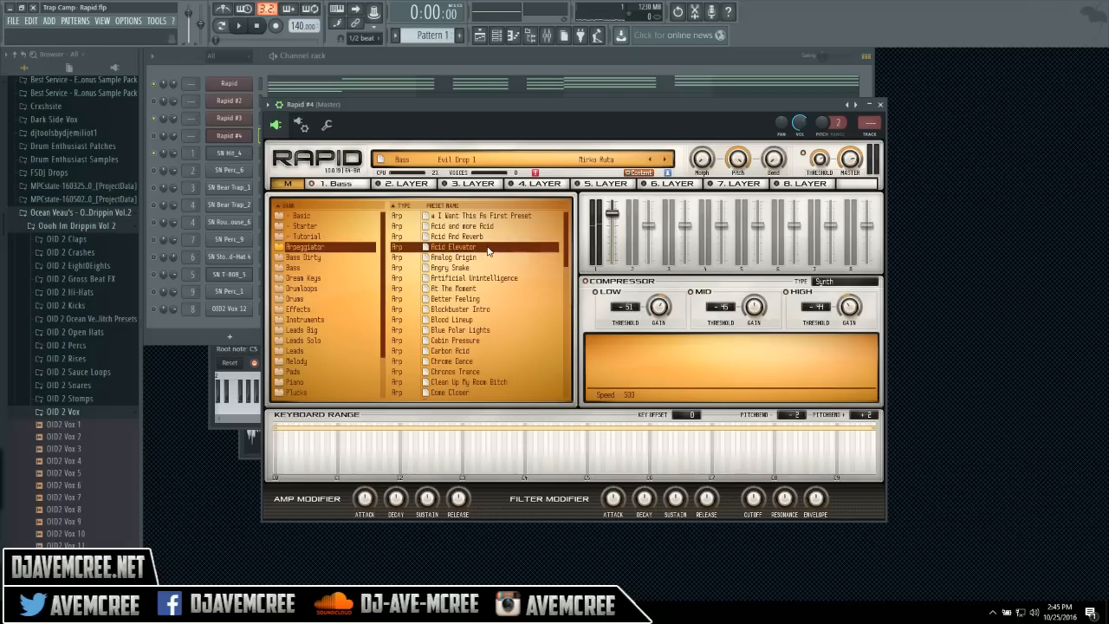
pyautogui.click(249, 28)
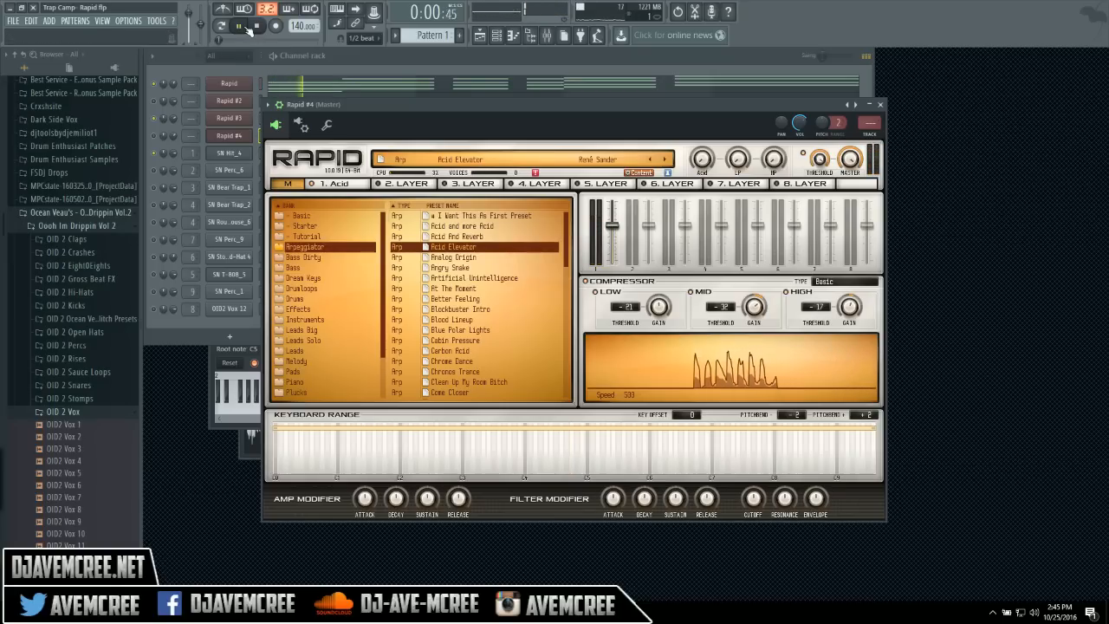
pyautogui.click(157, 135)
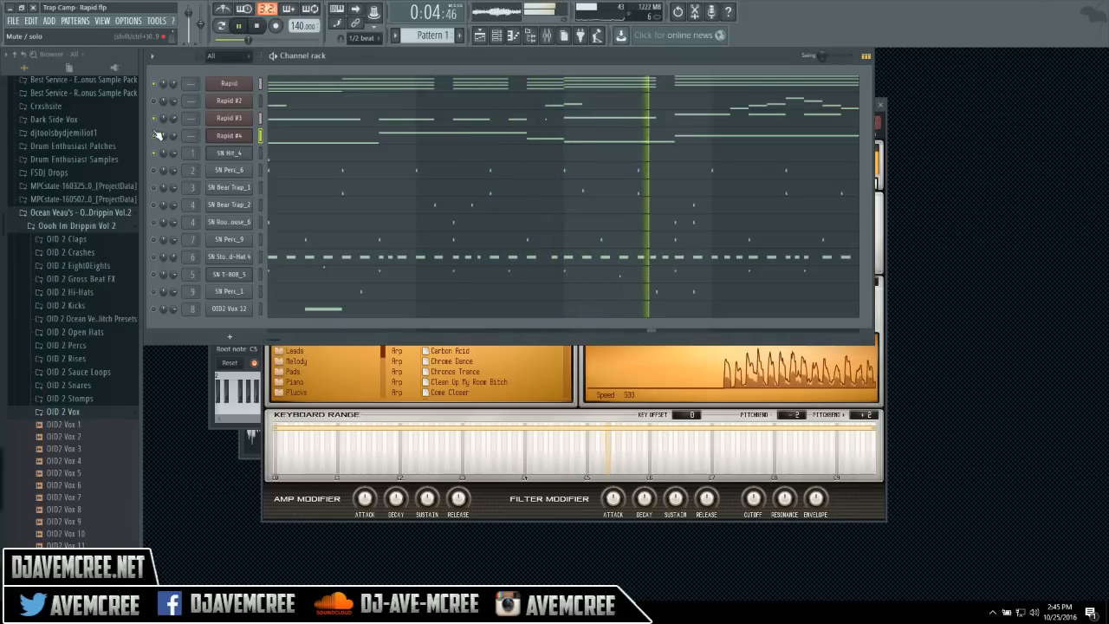
# - Check Rapid #4's notes in the piano roll and lower the channel's volume in the channel rack
pyautogui.click(450, 137)
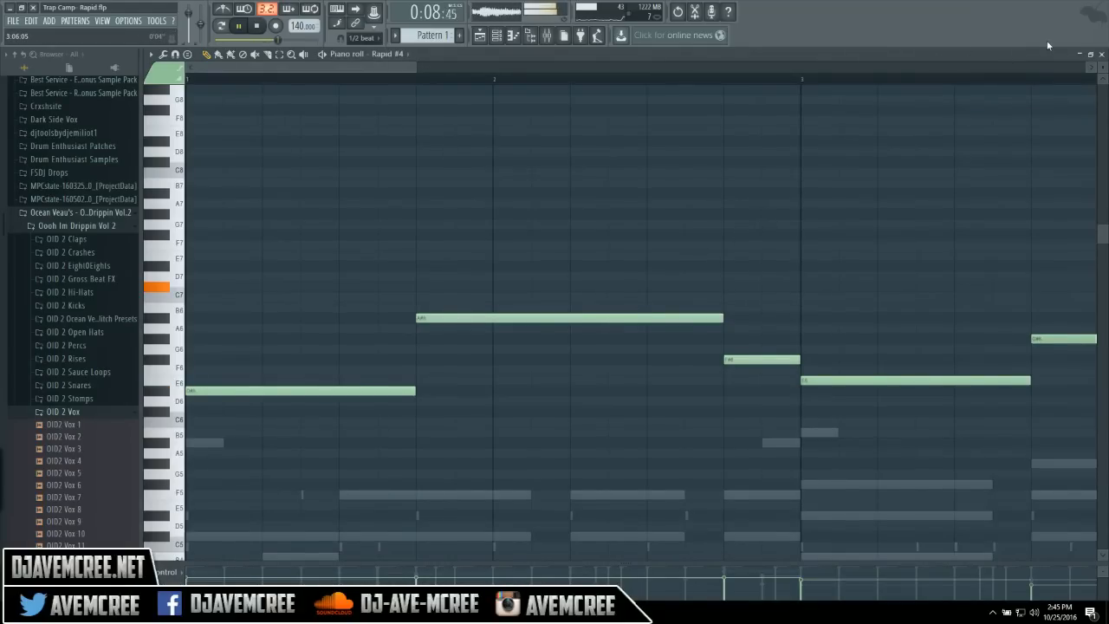
pyautogui.click(1102, 54)
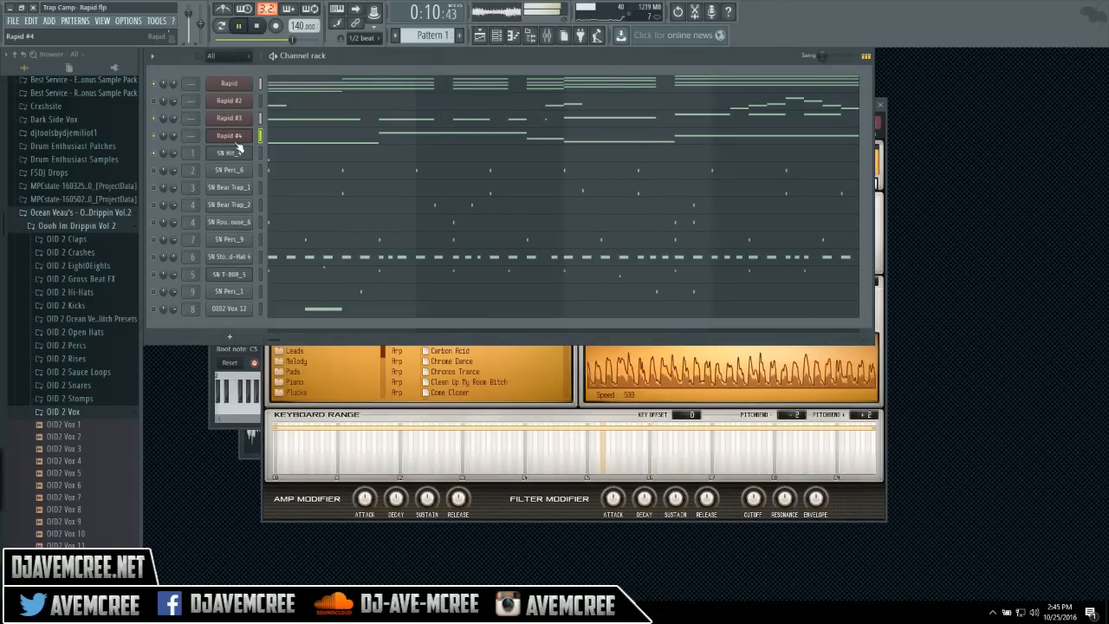
pyautogui.moveTo(174, 134); pyautogui.dragTo(174, 156)
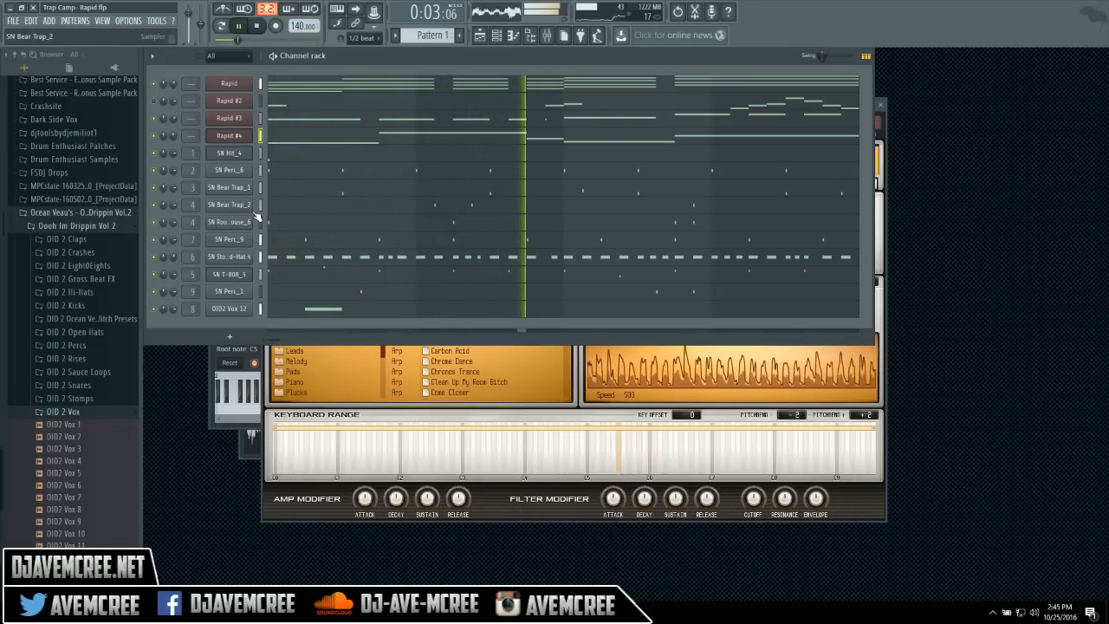
# - Mute the Rapid #4 and SN T-808_5 channels, stop playback and bring the Rapid #4 synth window back to the front
pyautogui.click(158, 136)
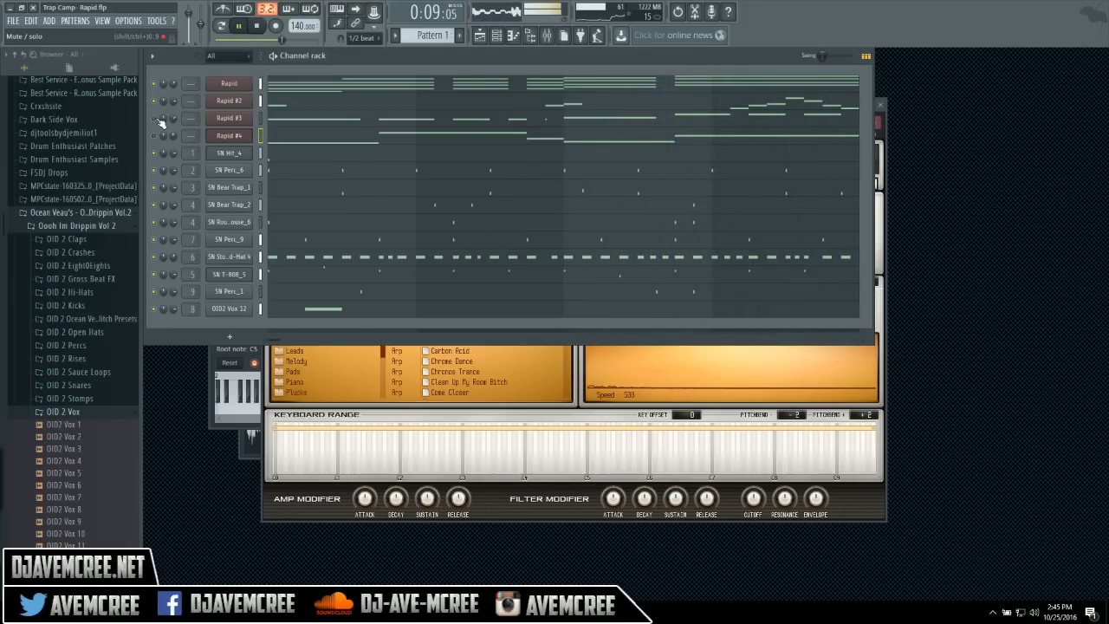
pyautogui.click(156, 276)
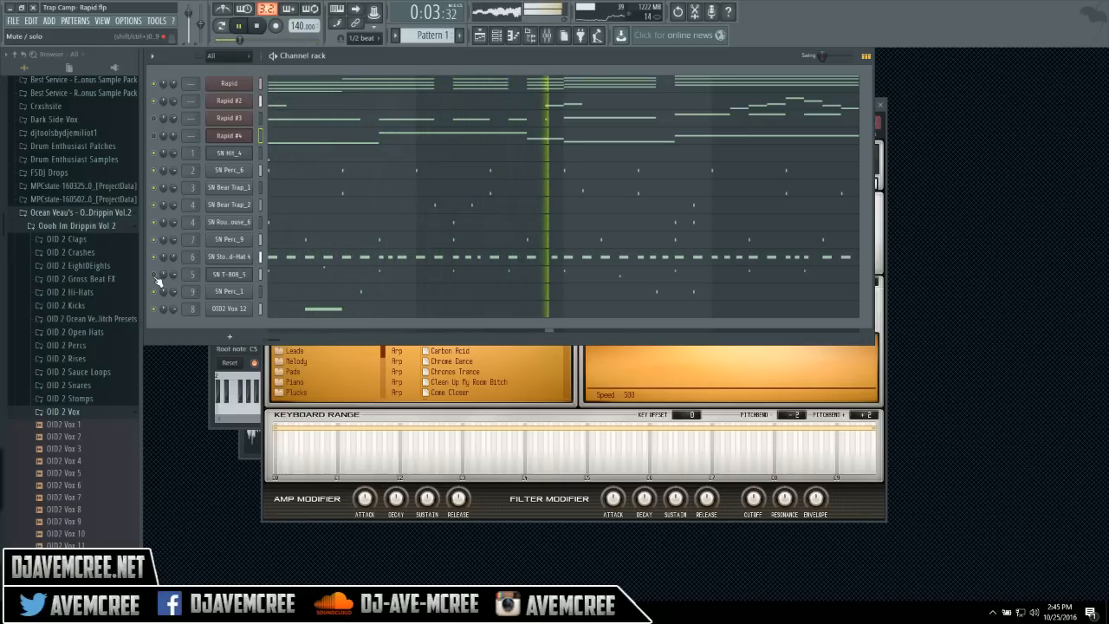
pyautogui.click(264, 31)
pyautogui.click(315, 490)
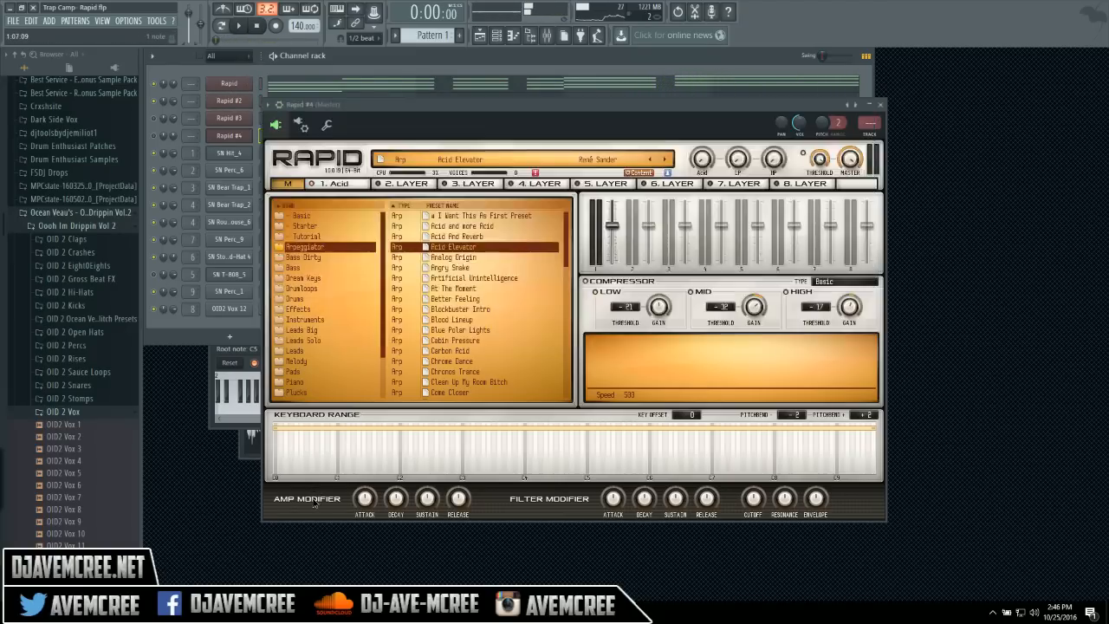
# - Open layer 1 of Acid Elevator and browse the whole factory wavetable list for oscillator A, leaving it without choosing a sound
pyautogui.click(347, 185)
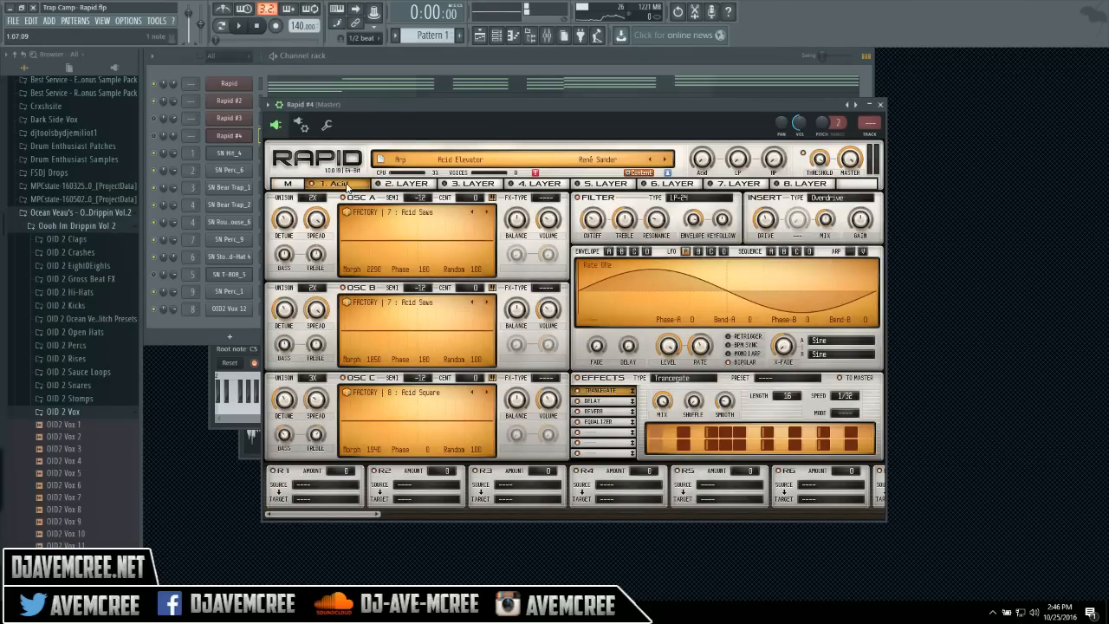
pyautogui.click(392, 217)
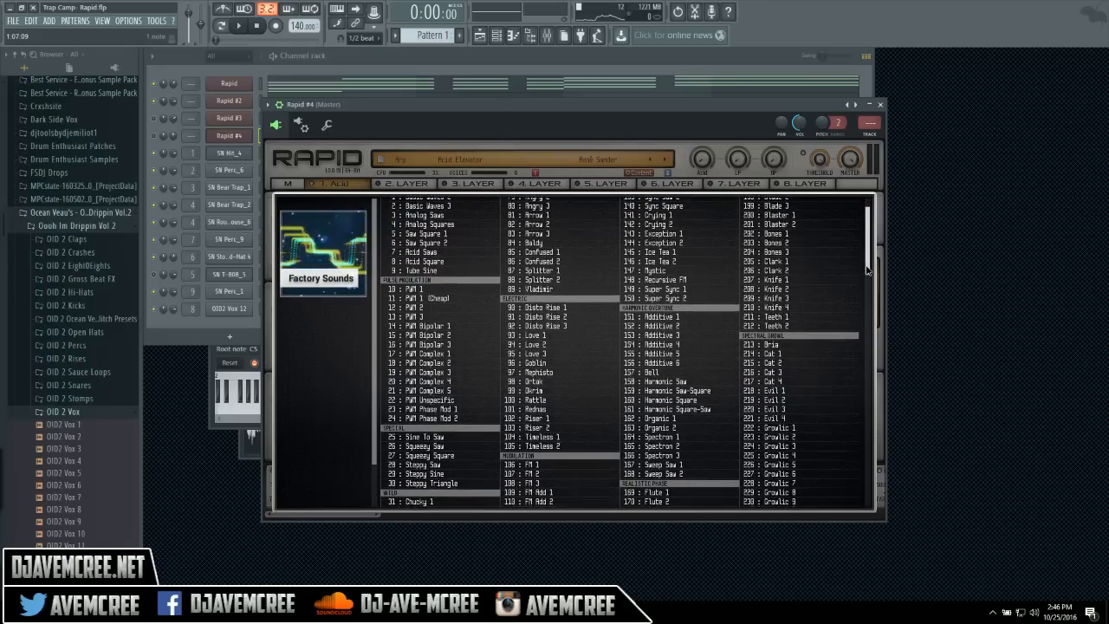
pyautogui.moveTo(865, 250); pyautogui.dragTo(866, 274)
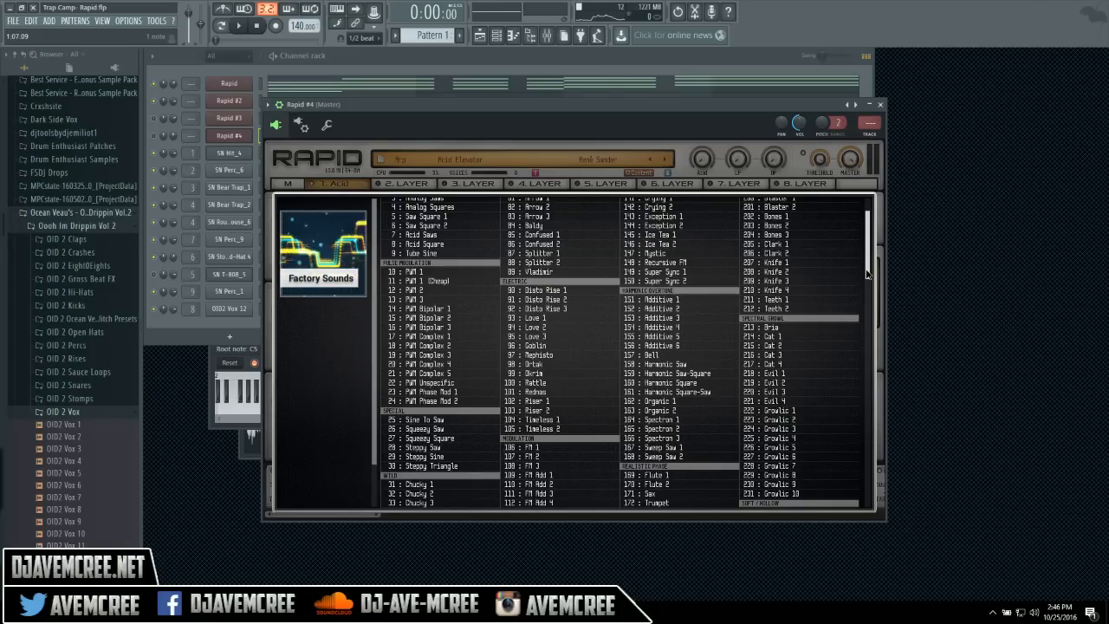
pyautogui.moveTo(866, 274); pyautogui.dragTo(872, 494)
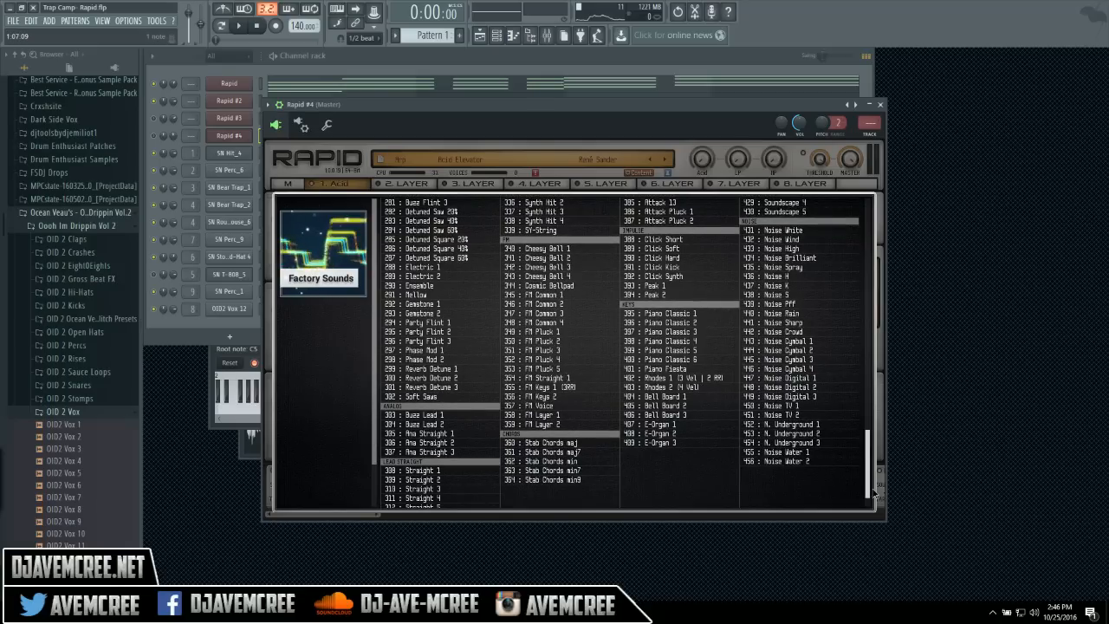
pyautogui.moveTo(859, 412); pyautogui.dragTo(864, 234)
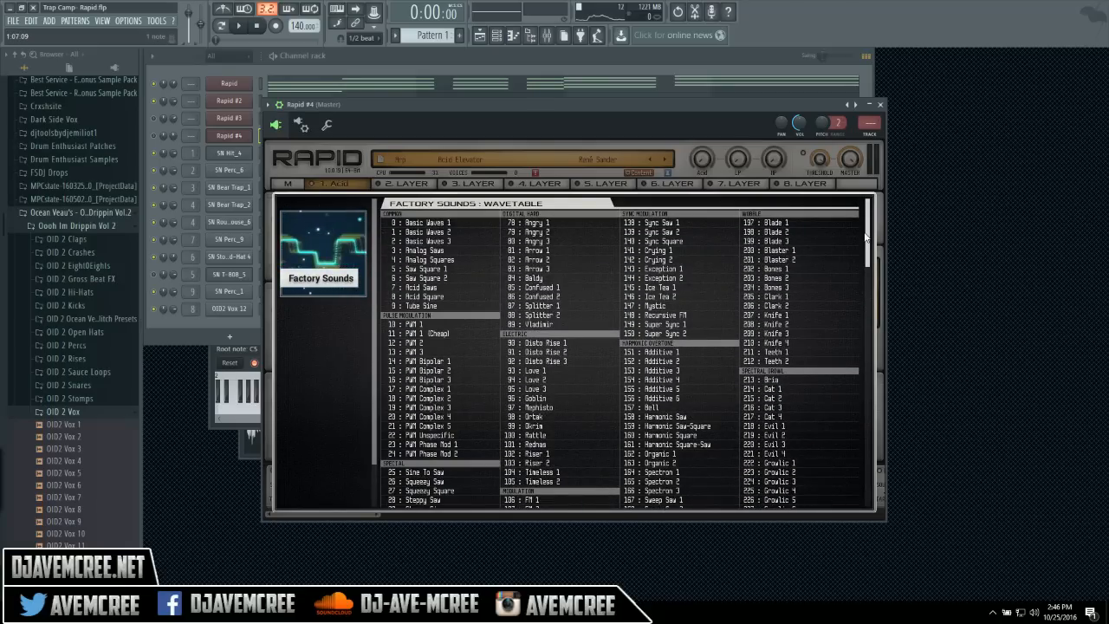
pyautogui.click(396, 185)
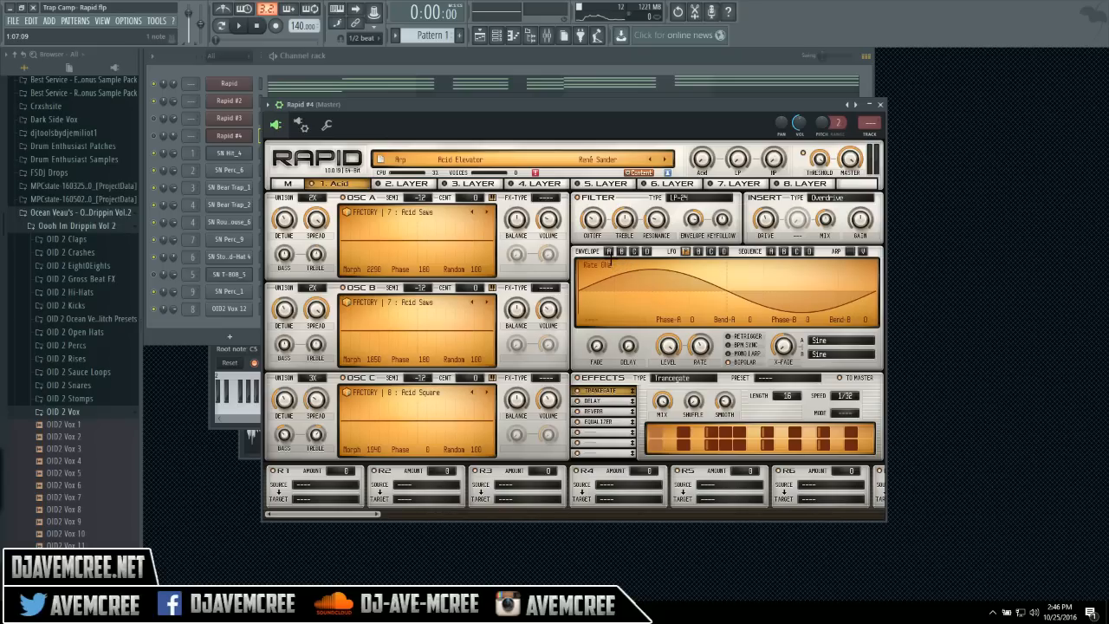
# - Look through the layer's volume envelope, filter envelope and remaining envelope slots
pyautogui.click(609, 251)
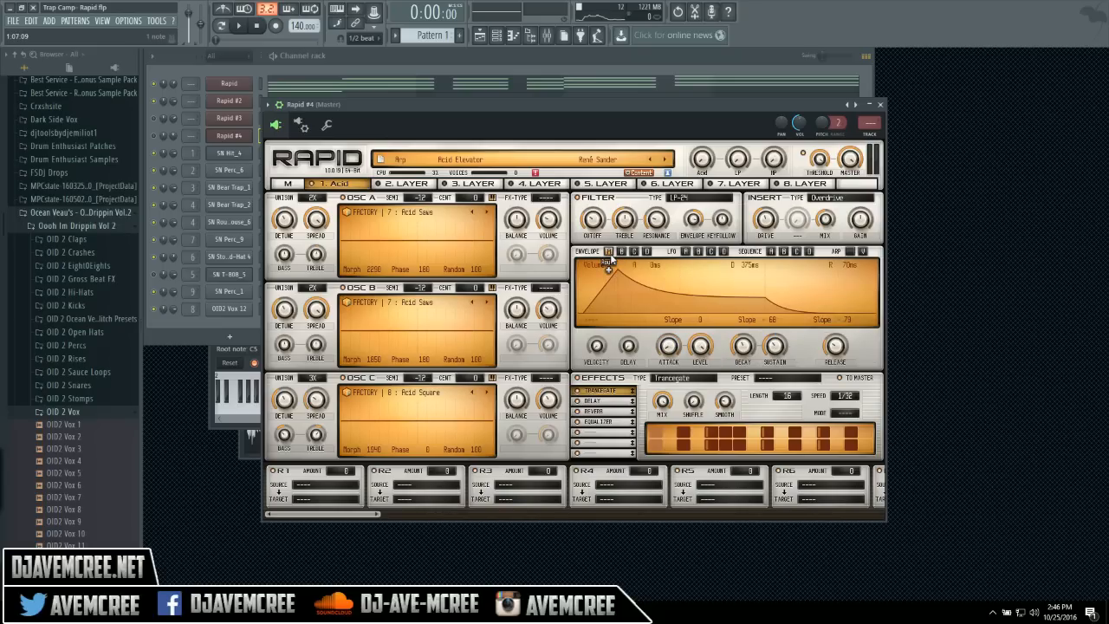
pyautogui.click(620, 252)
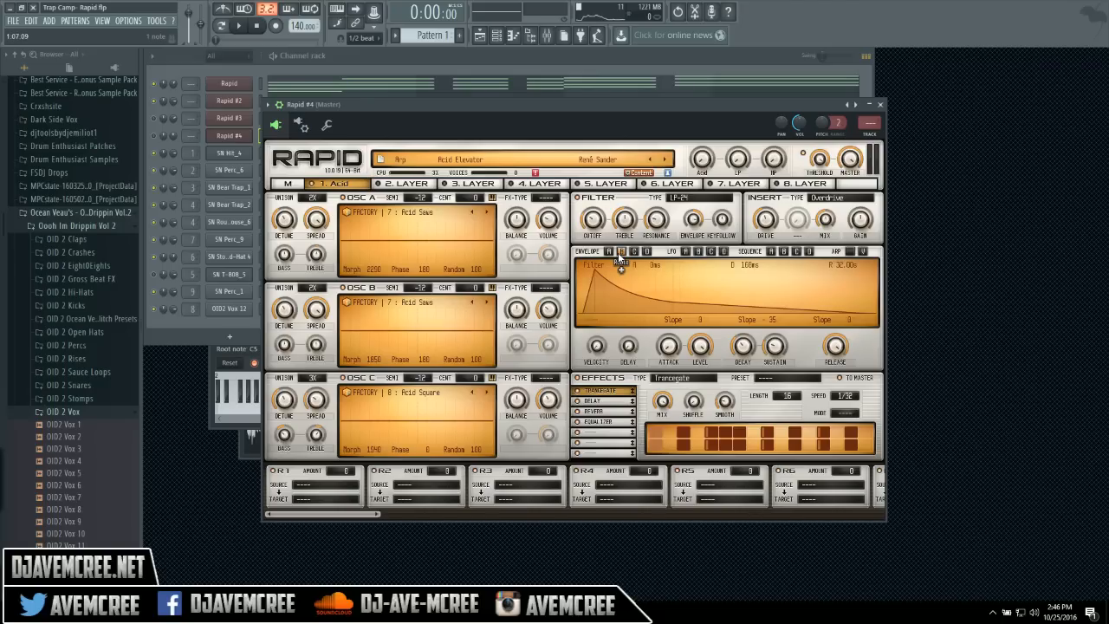
pyautogui.click(634, 253)
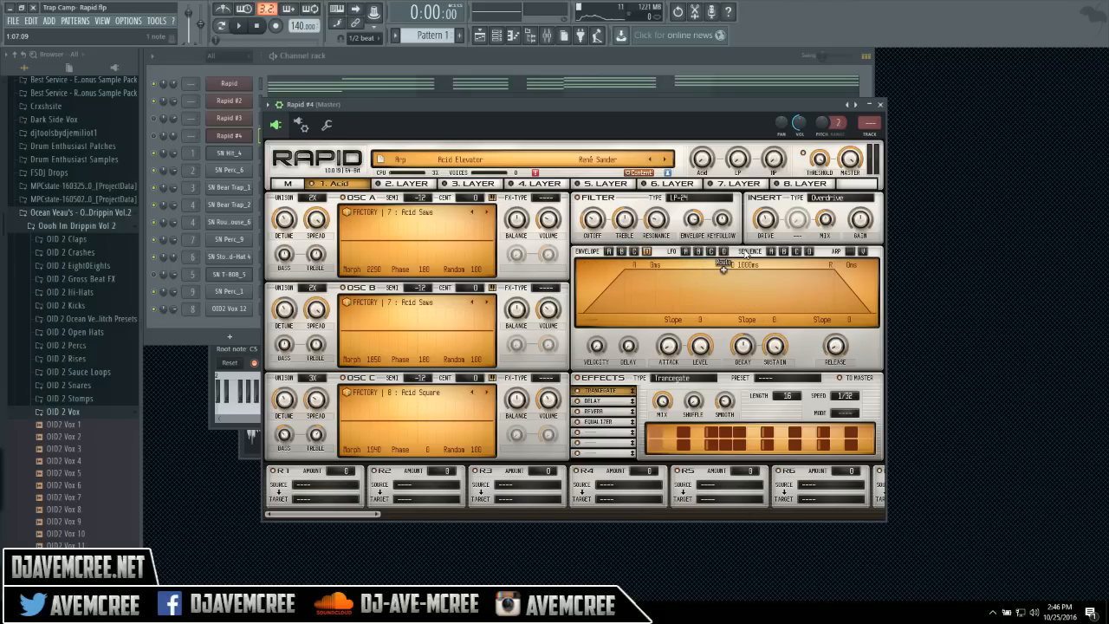
# - Set waveform A of the layer's LFO A to Waist
pyautogui.click(689, 252)
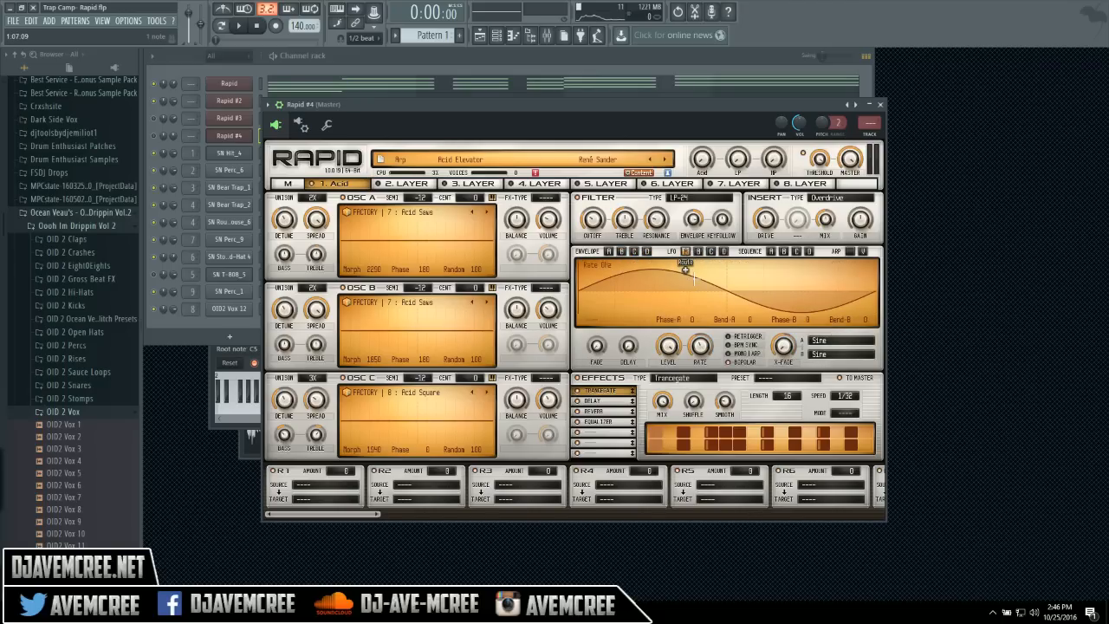
pyautogui.click(822, 341)
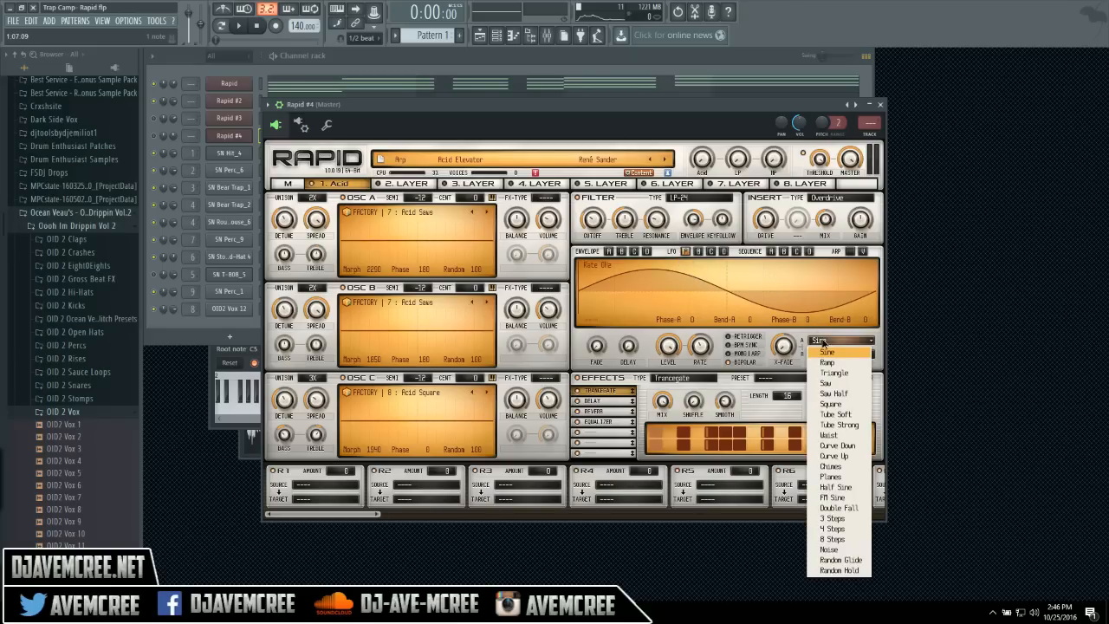
pyautogui.click(838, 436)
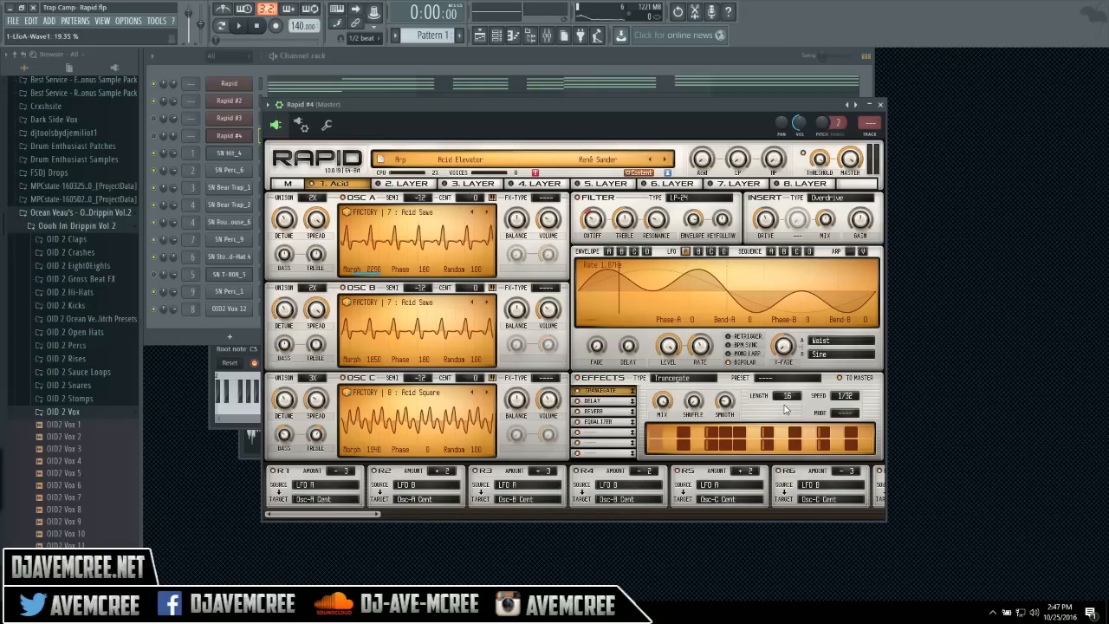
# - Examine the layer's voicing and arpeggiator pages, including the arpeggiator's source and playing order options
pyautogui.click(863, 252)
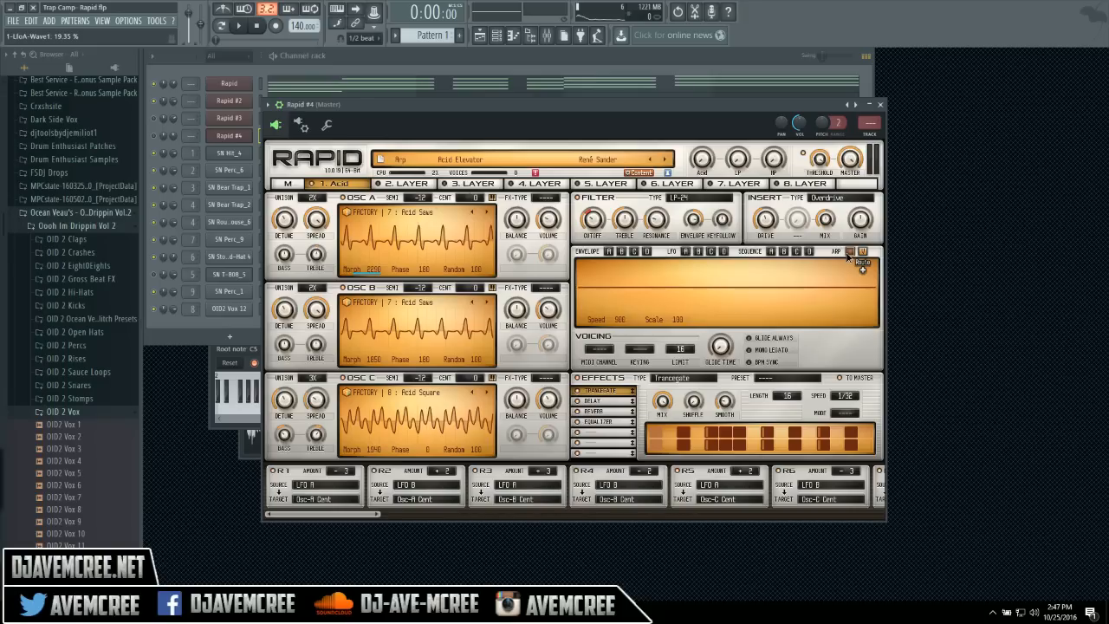
pyautogui.click(849, 252)
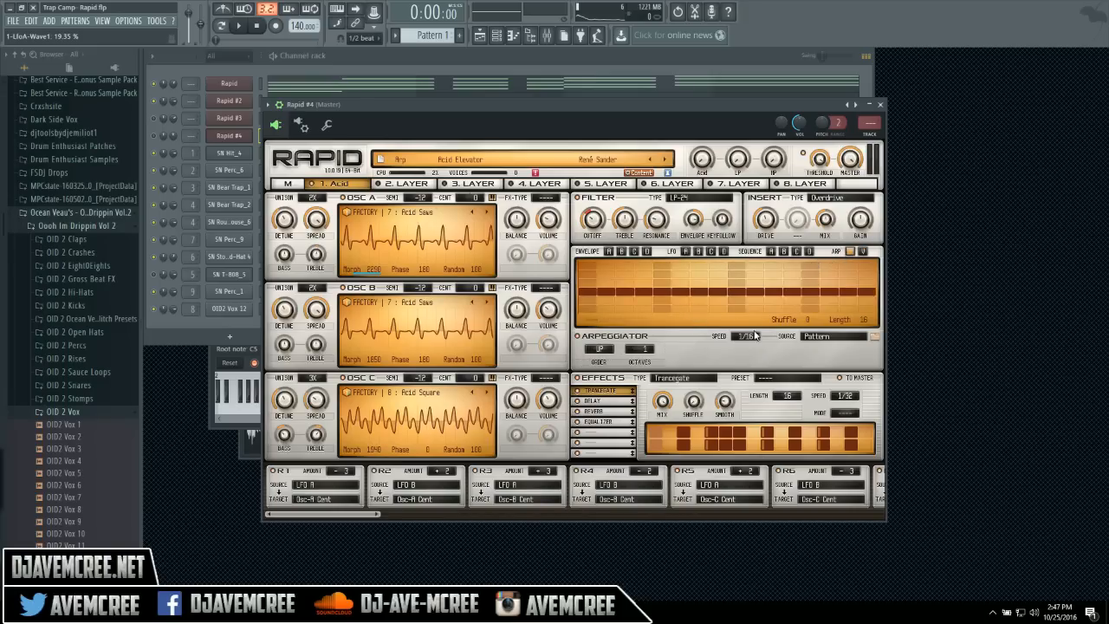
pyautogui.click(817, 340)
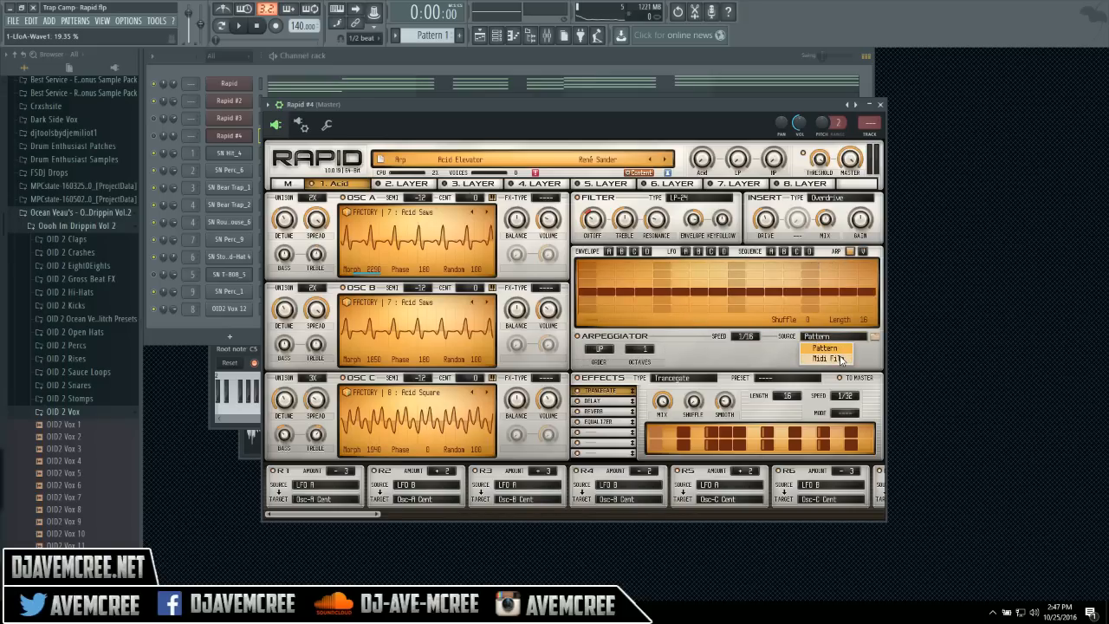
pyautogui.click(736, 357)
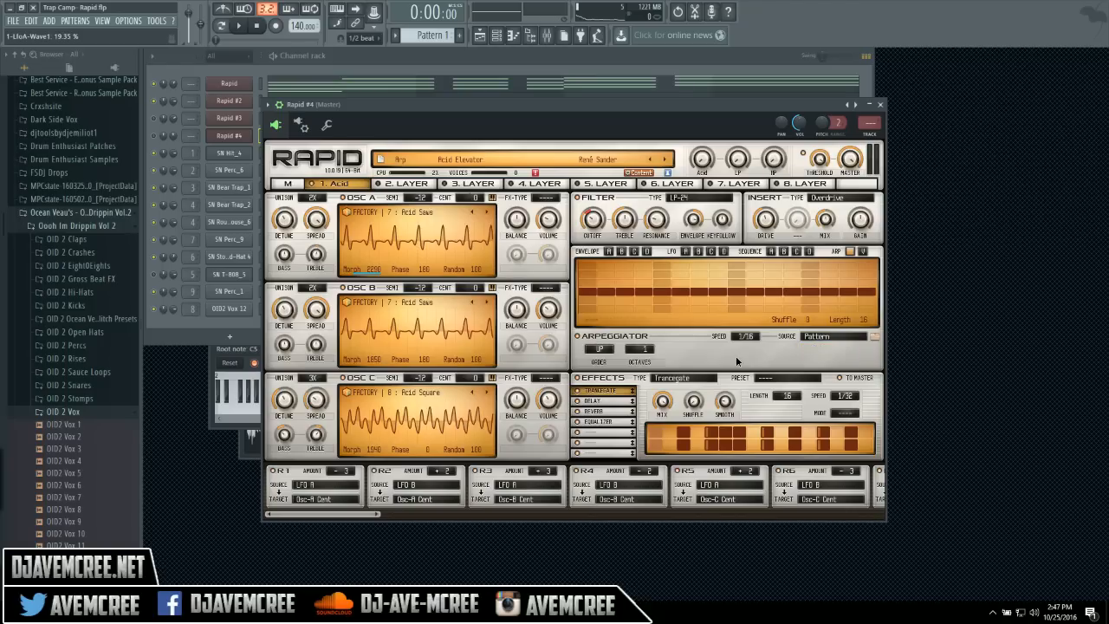
pyautogui.click(603, 349)
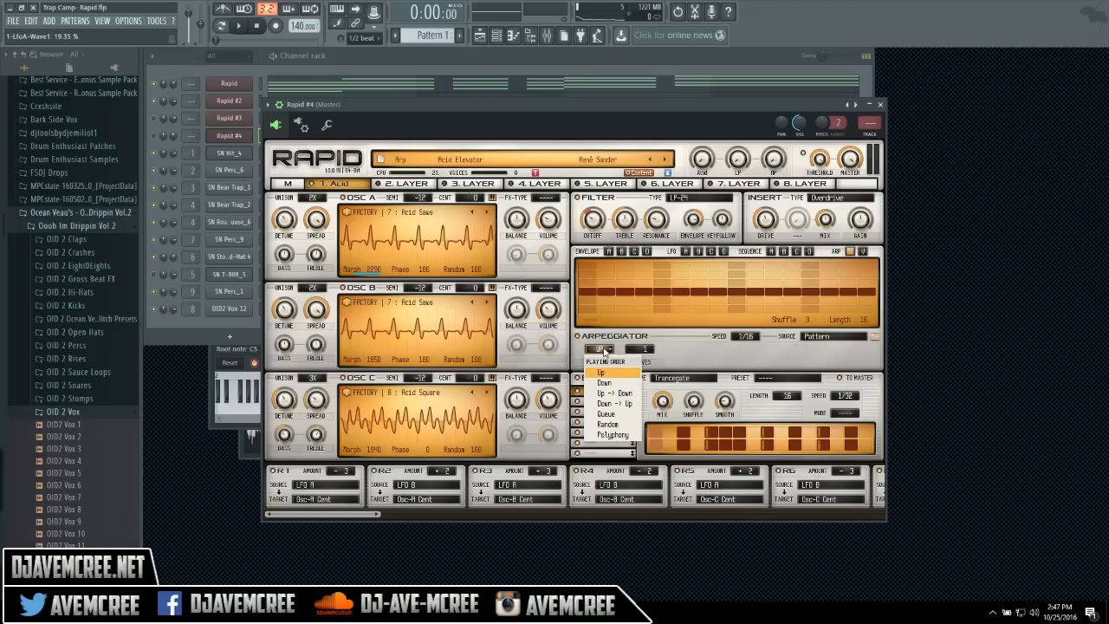
pyautogui.click(715, 340)
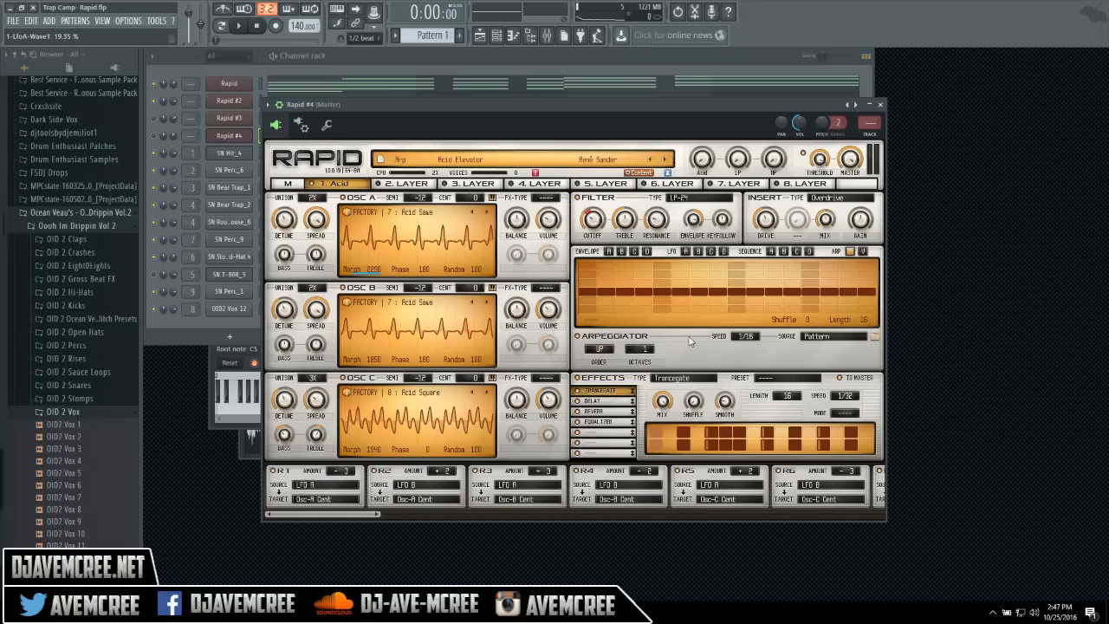
# - Examine the arpeggiator's speed values, MIDI import options and pattern preset list, leaving its settings as they are
pyautogui.click(743, 336)
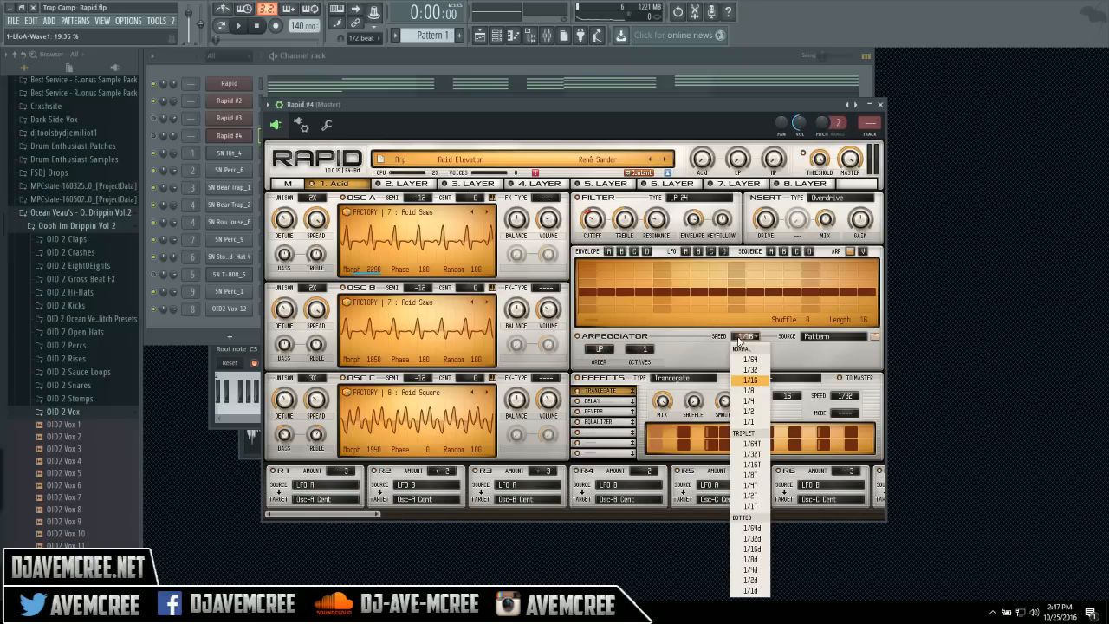
pyautogui.click(699, 349)
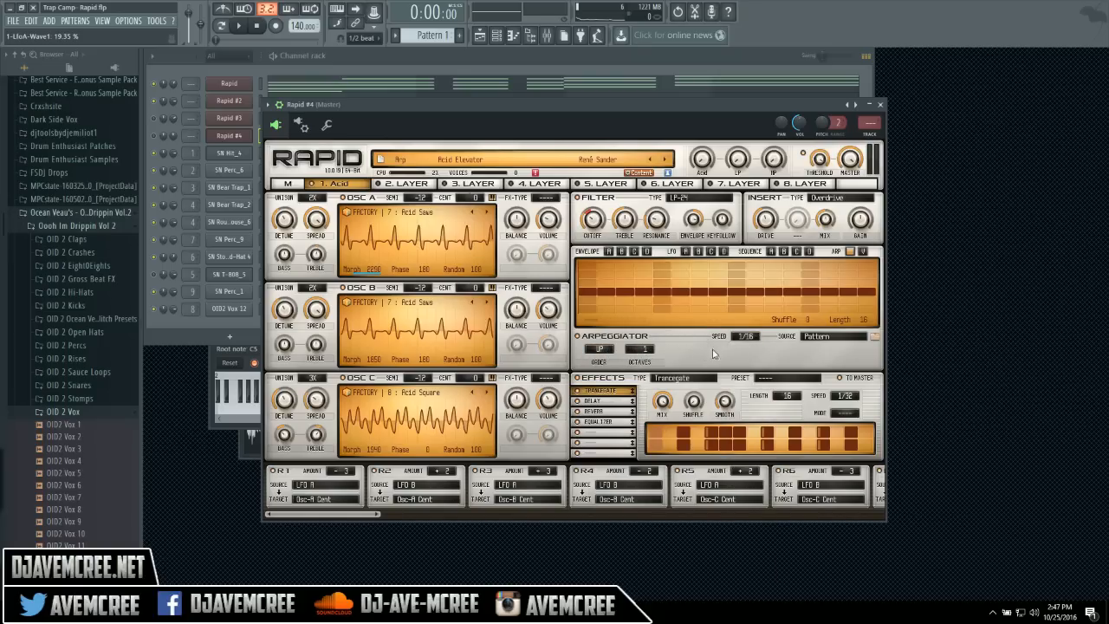
pyautogui.click(874, 337)
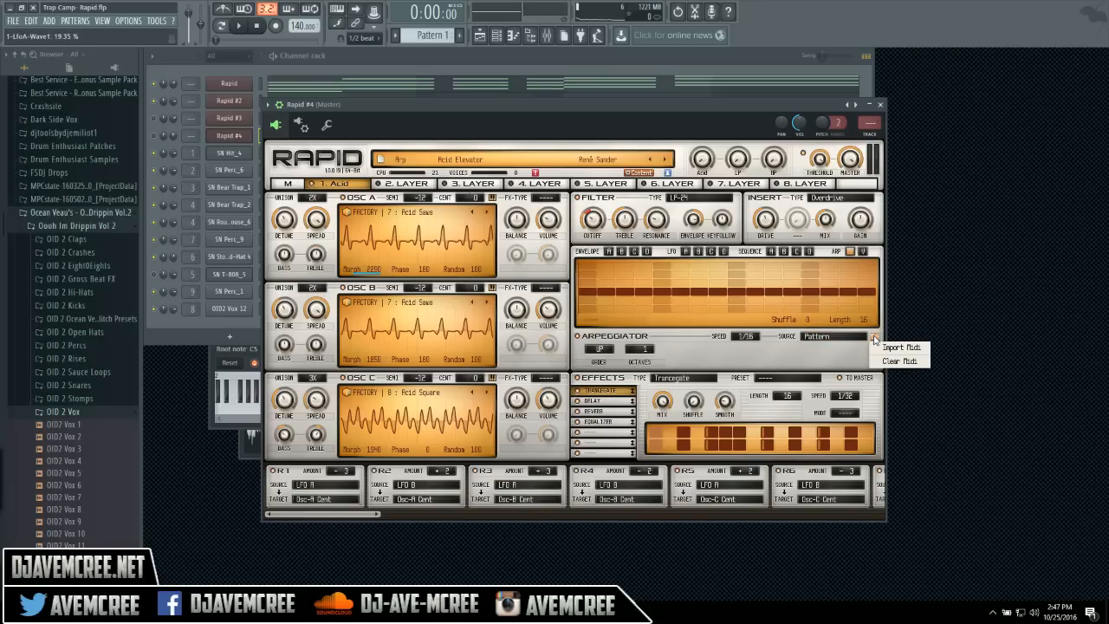
pyautogui.click(714, 371)
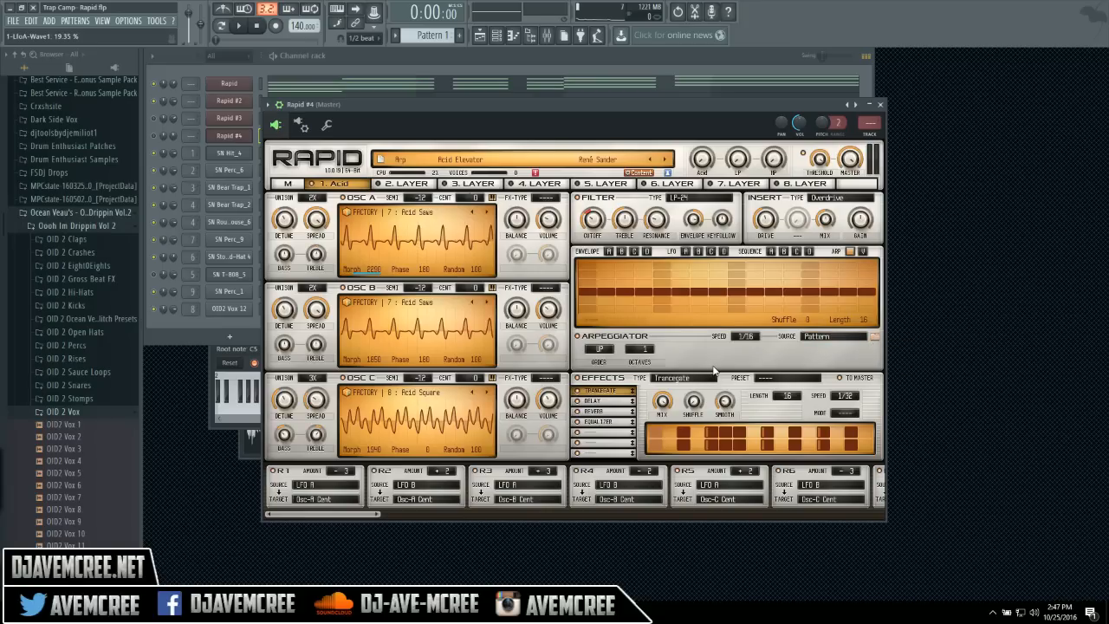
pyautogui.click(589, 325)
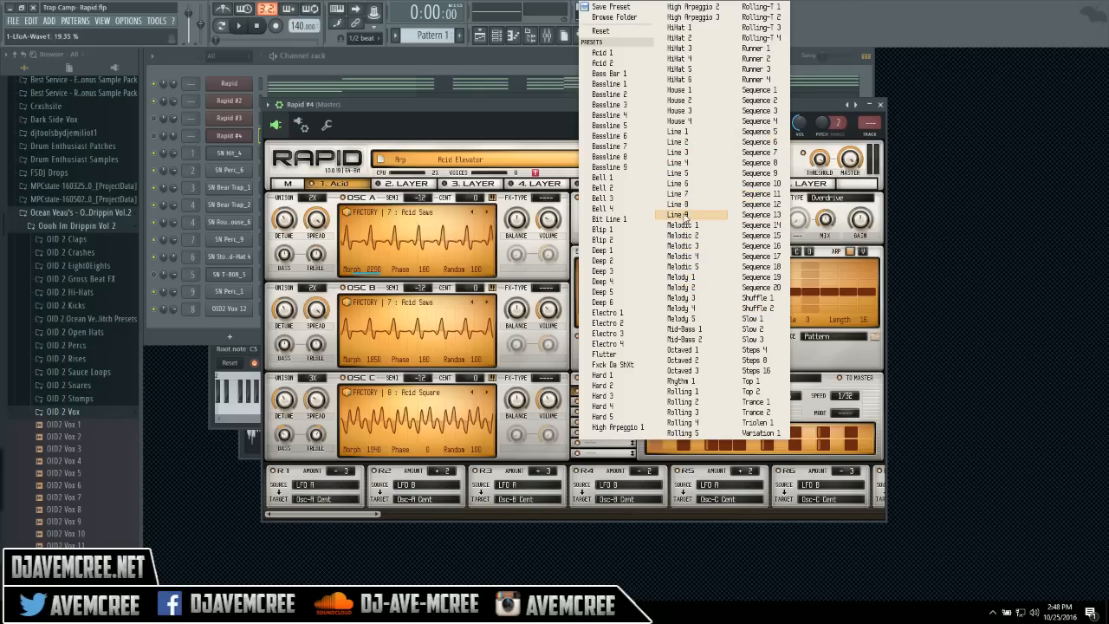
pyautogui.click(814, 354)
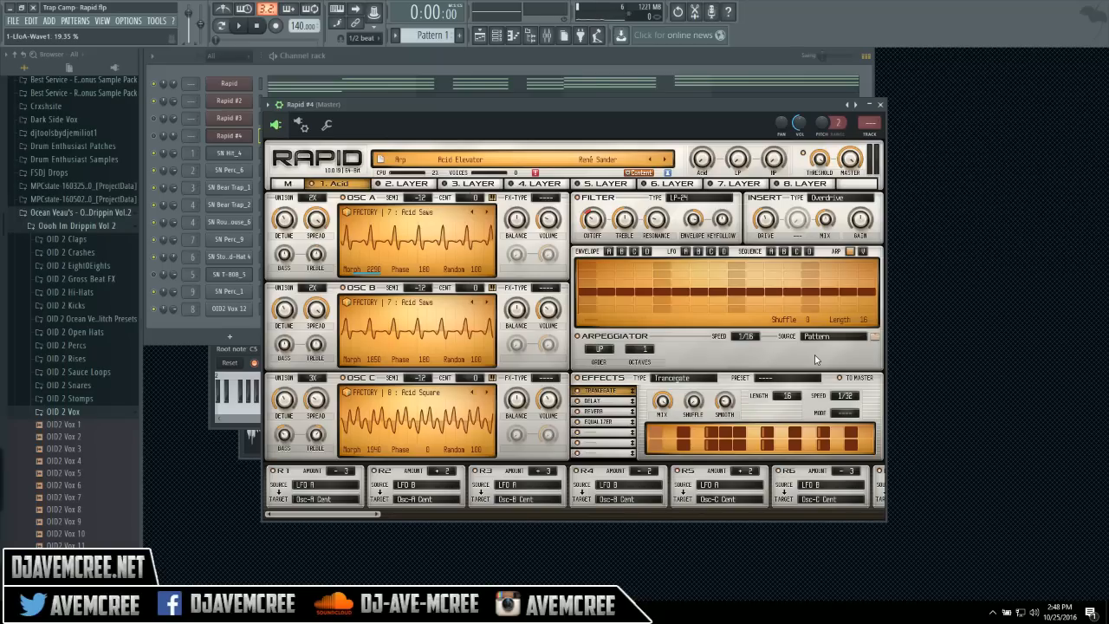
# - View the effect type choices for the layer's Trancegate slot without picking another effect
pyautogui.click(671, 381)
pyautogui.click(619, 364)
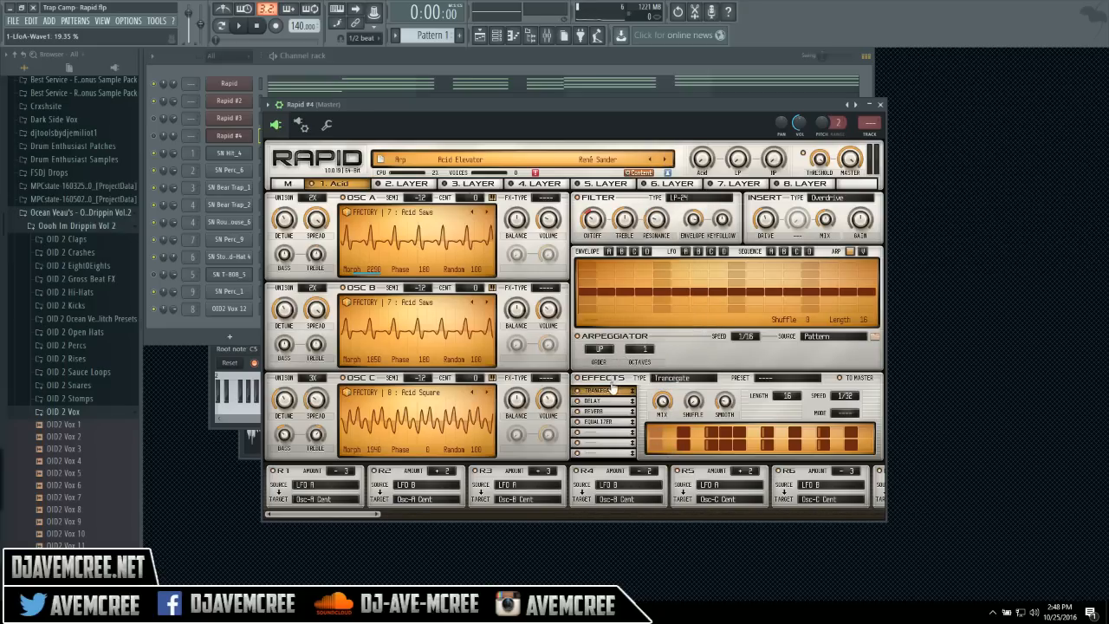